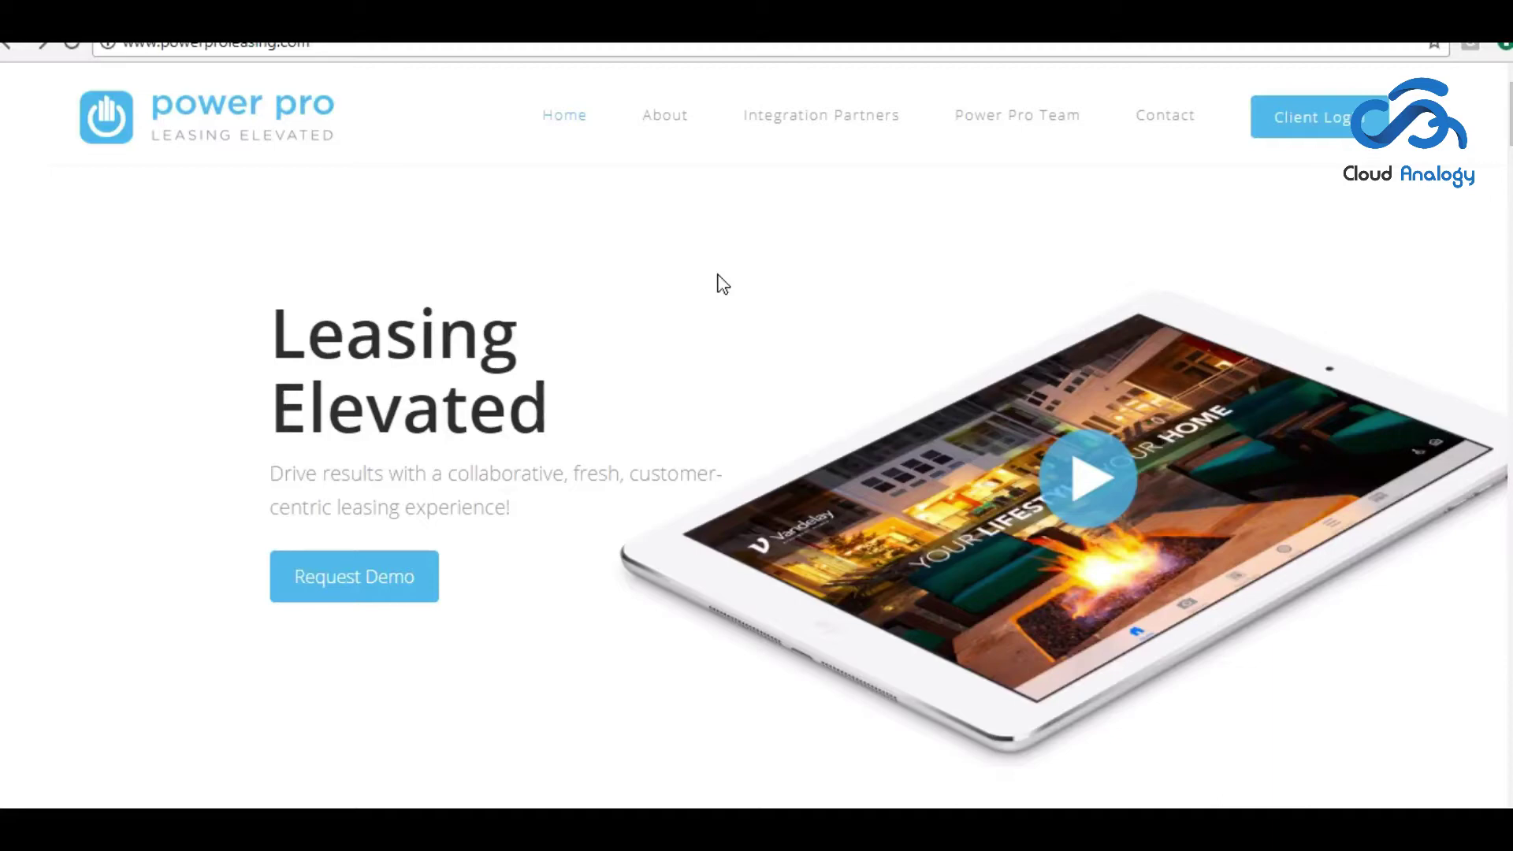
# - Scroll through the Power Pro Leasing home page to review the product features
pyautogui.scroll(-4, 720, 282)
pyautogui.scroll(-10, 719, 282)
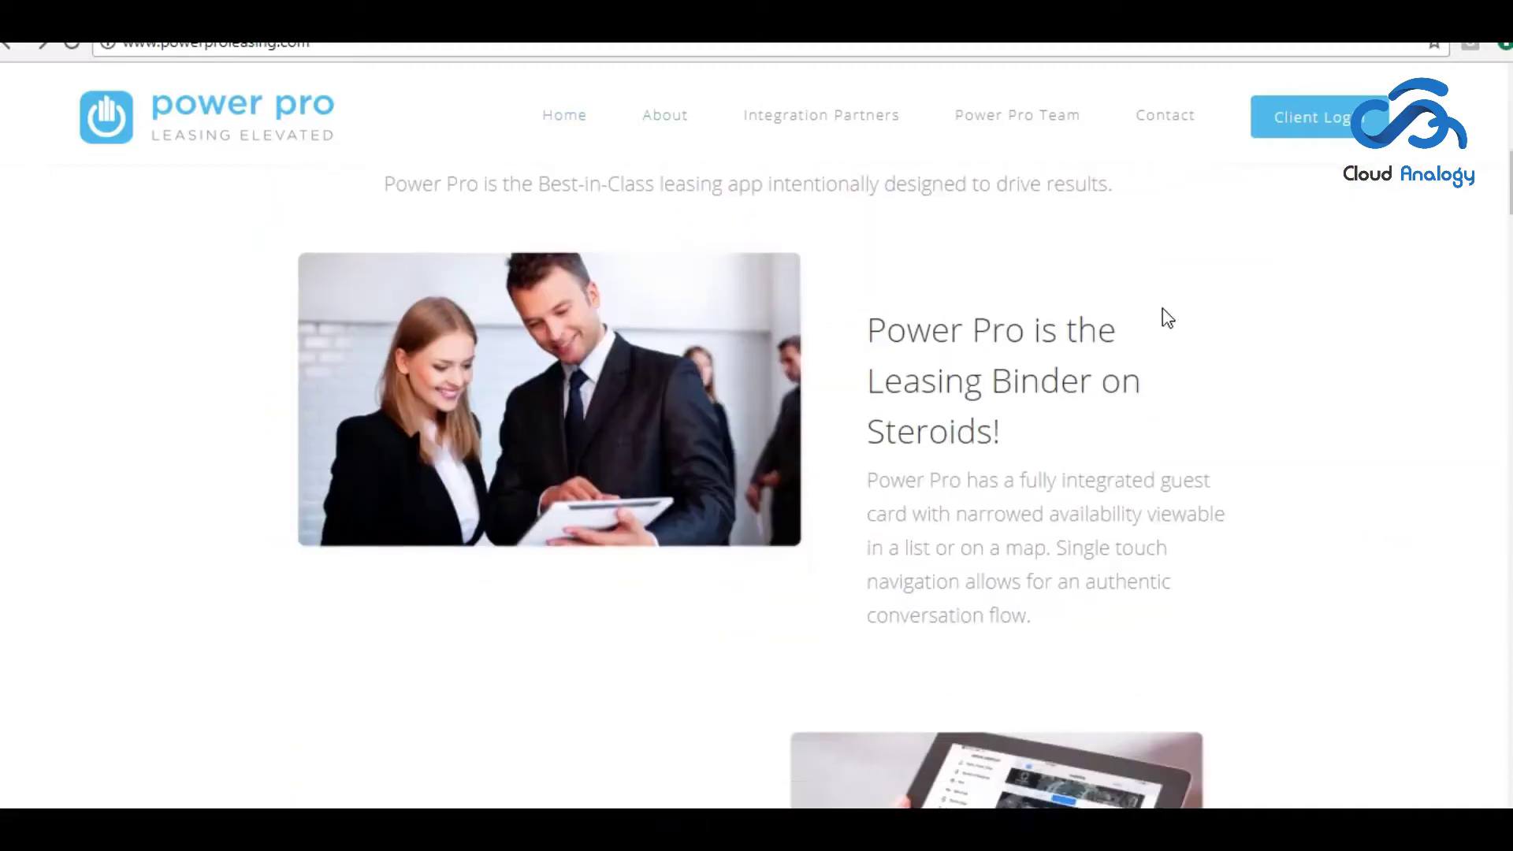
pyautogui.scroll(-5, 1163, 307)
pyautogui.scroll(-5, 878, 554)
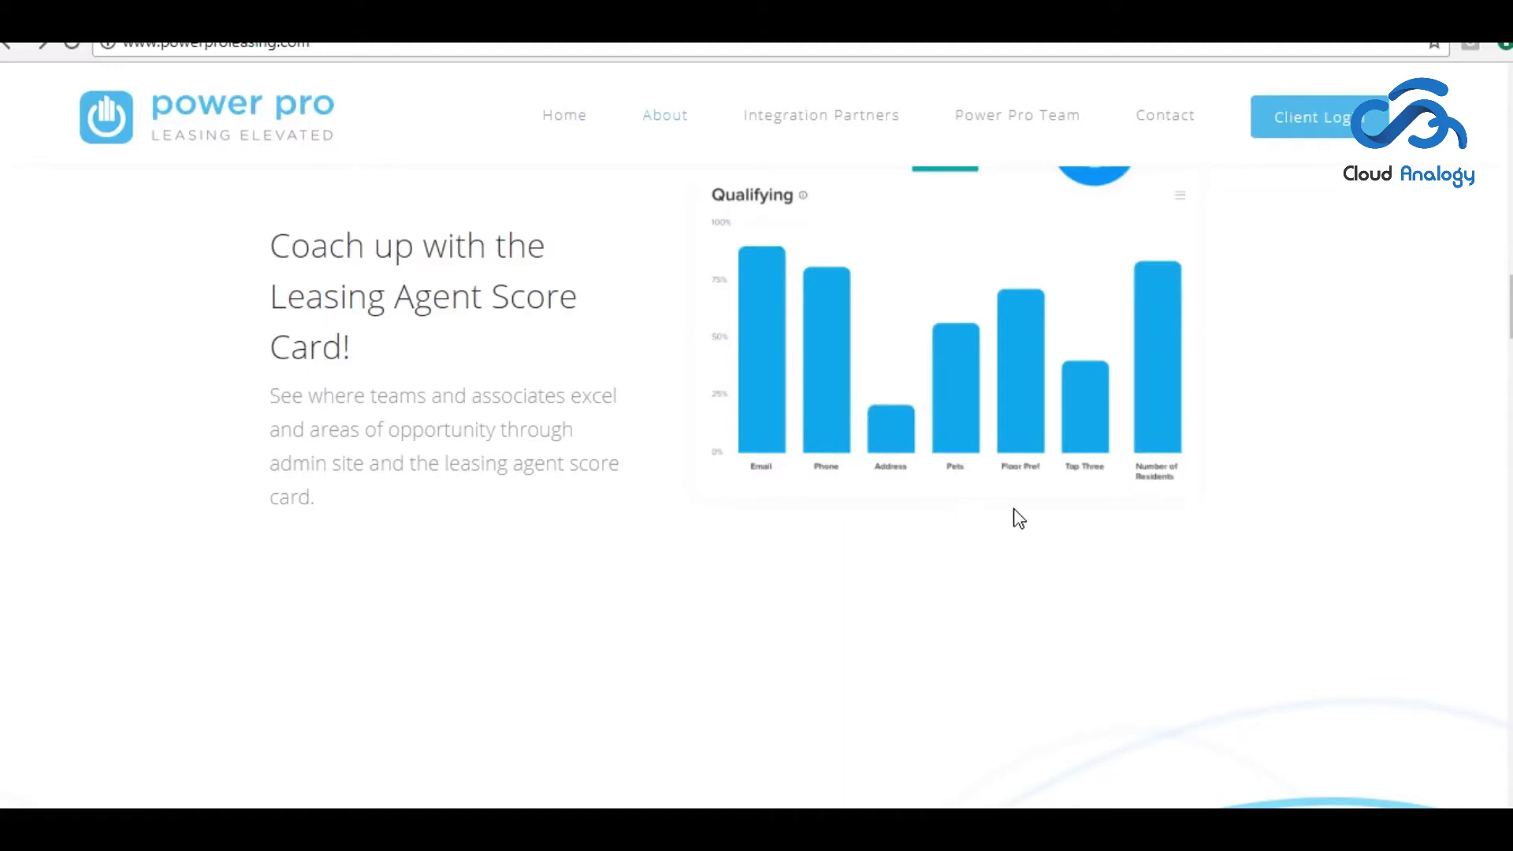
pyautogui.scroll(6, 1018, 516)
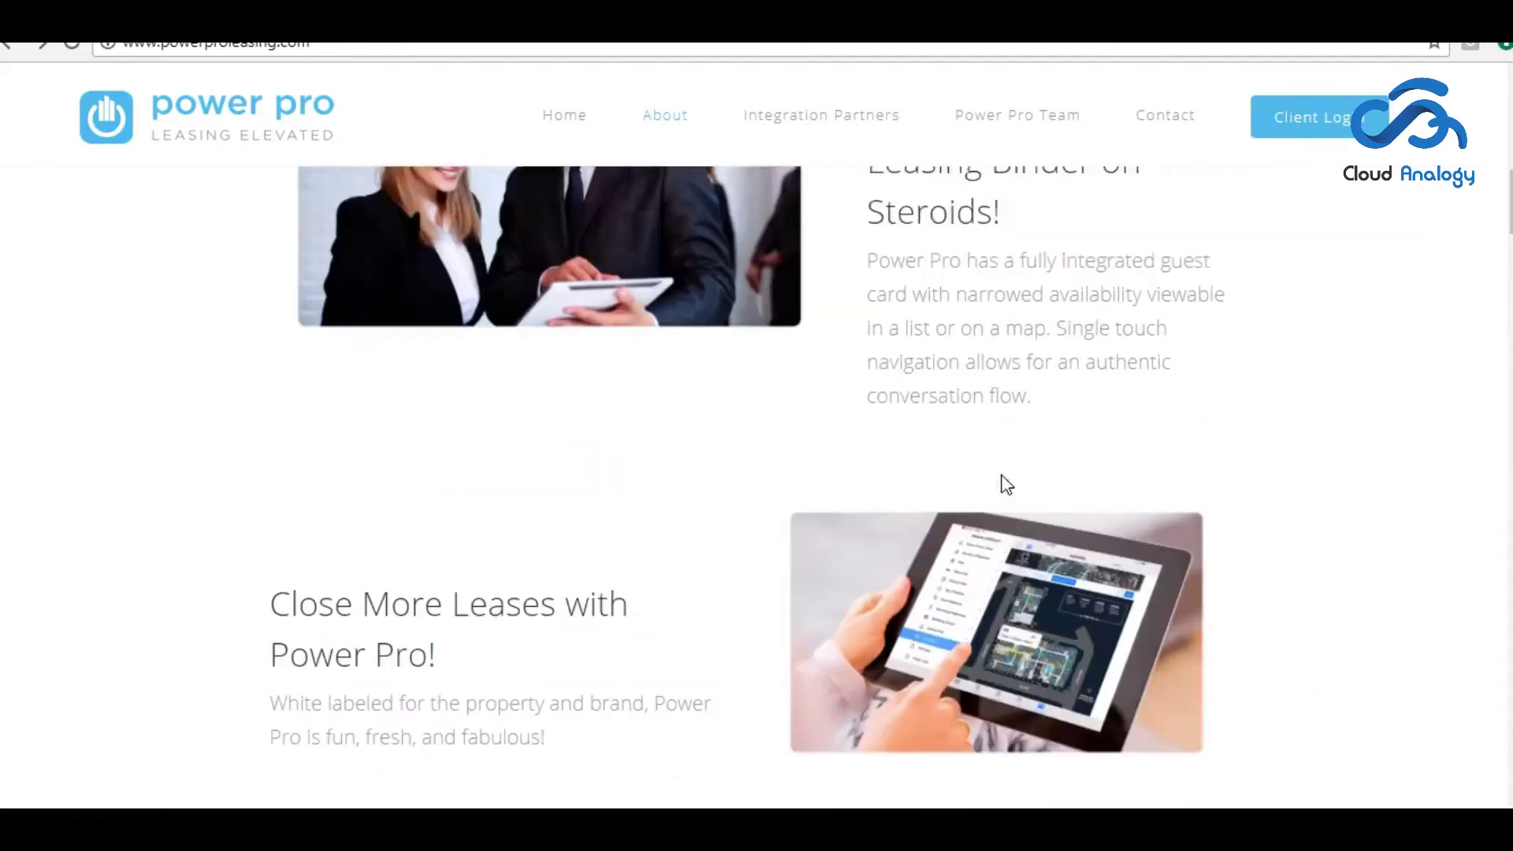
pyautogui.scroll(10, 821, 466)
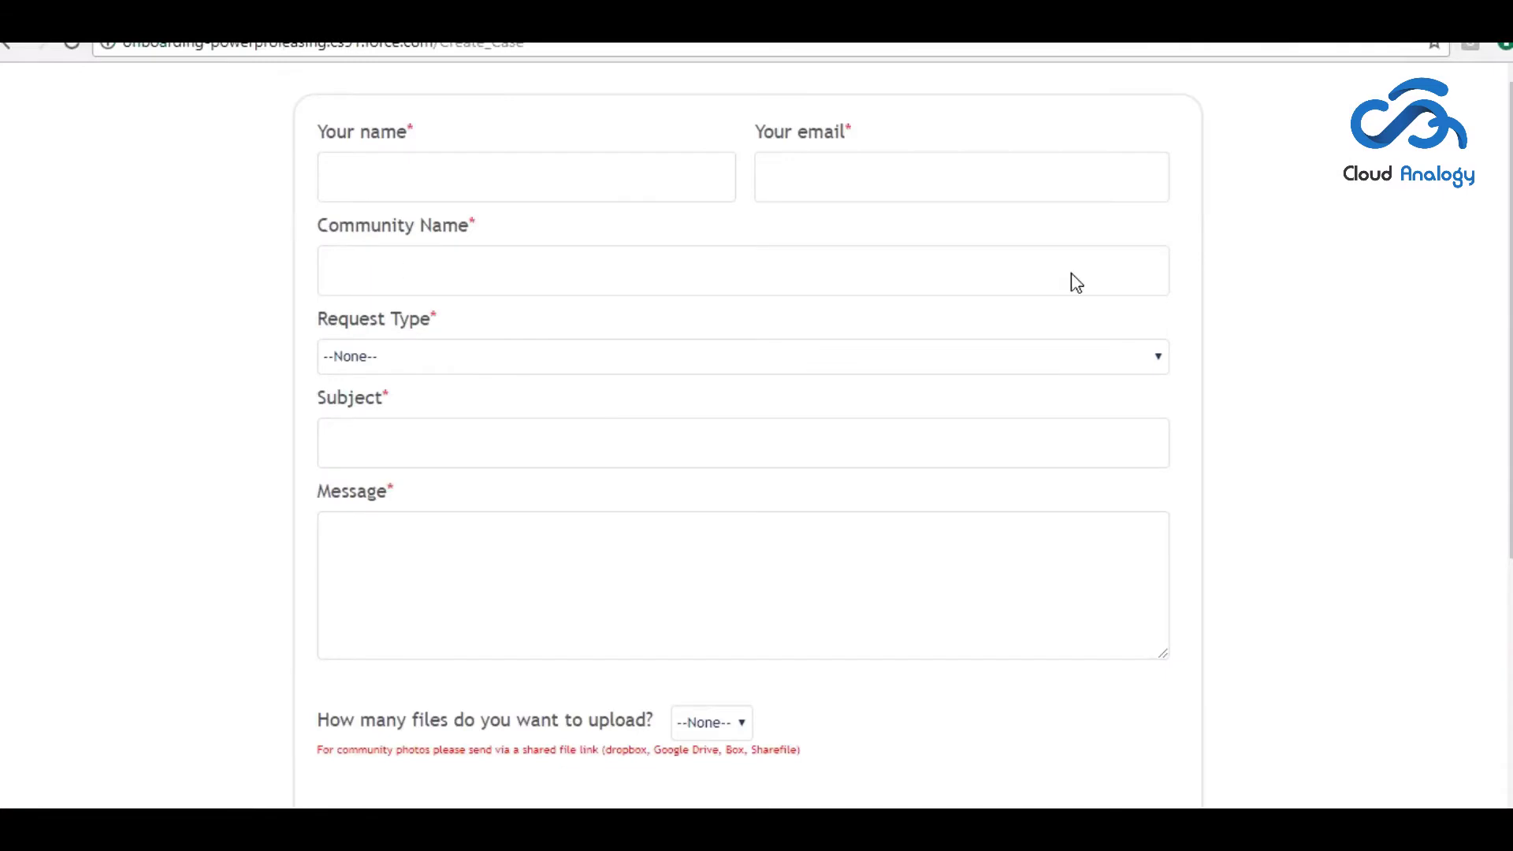
# - Enter the requester's full name in the case form's name field
pyautogui.scroll(-2, 1393, 303)
pyautogui.scroll(-3, 1393, 304)
pyautogui.scroll(5, 1175, 510)
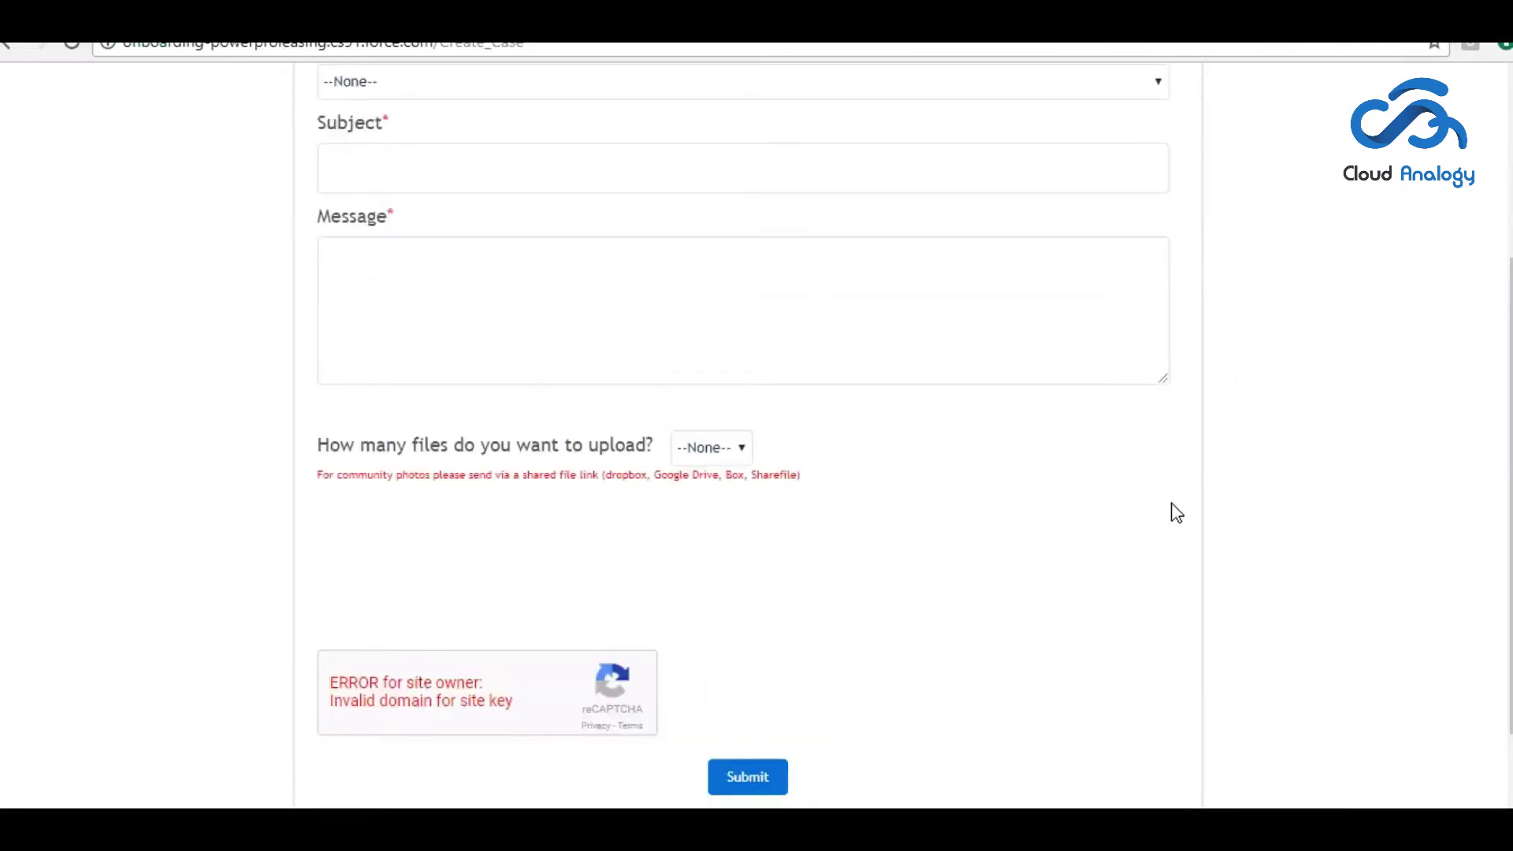
pyautogui.click(480, 182)
pyautogui.click(948, 185)
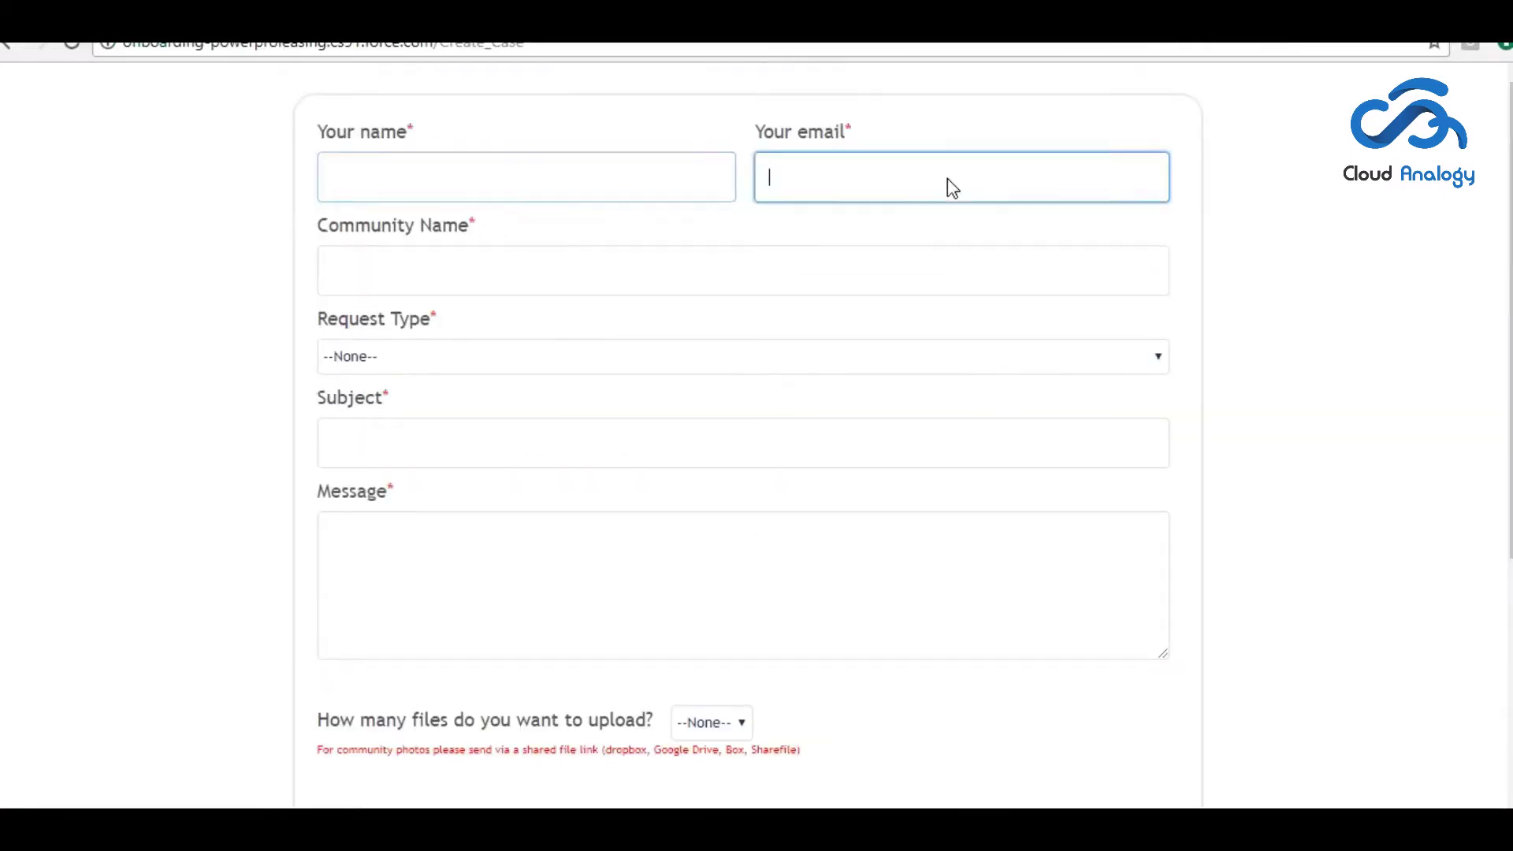
pyautogui.click(528, 170)
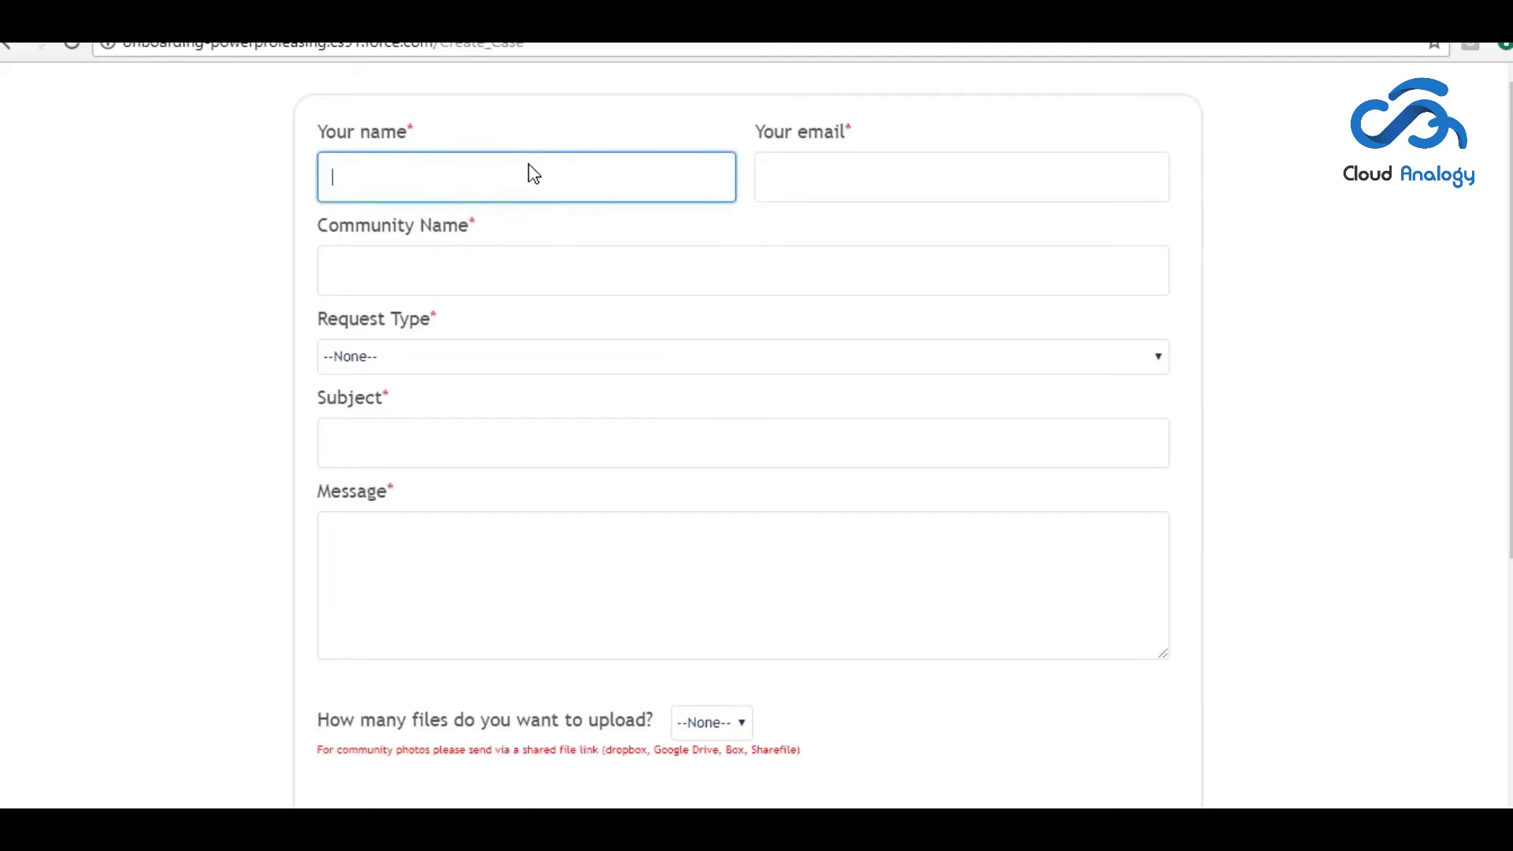
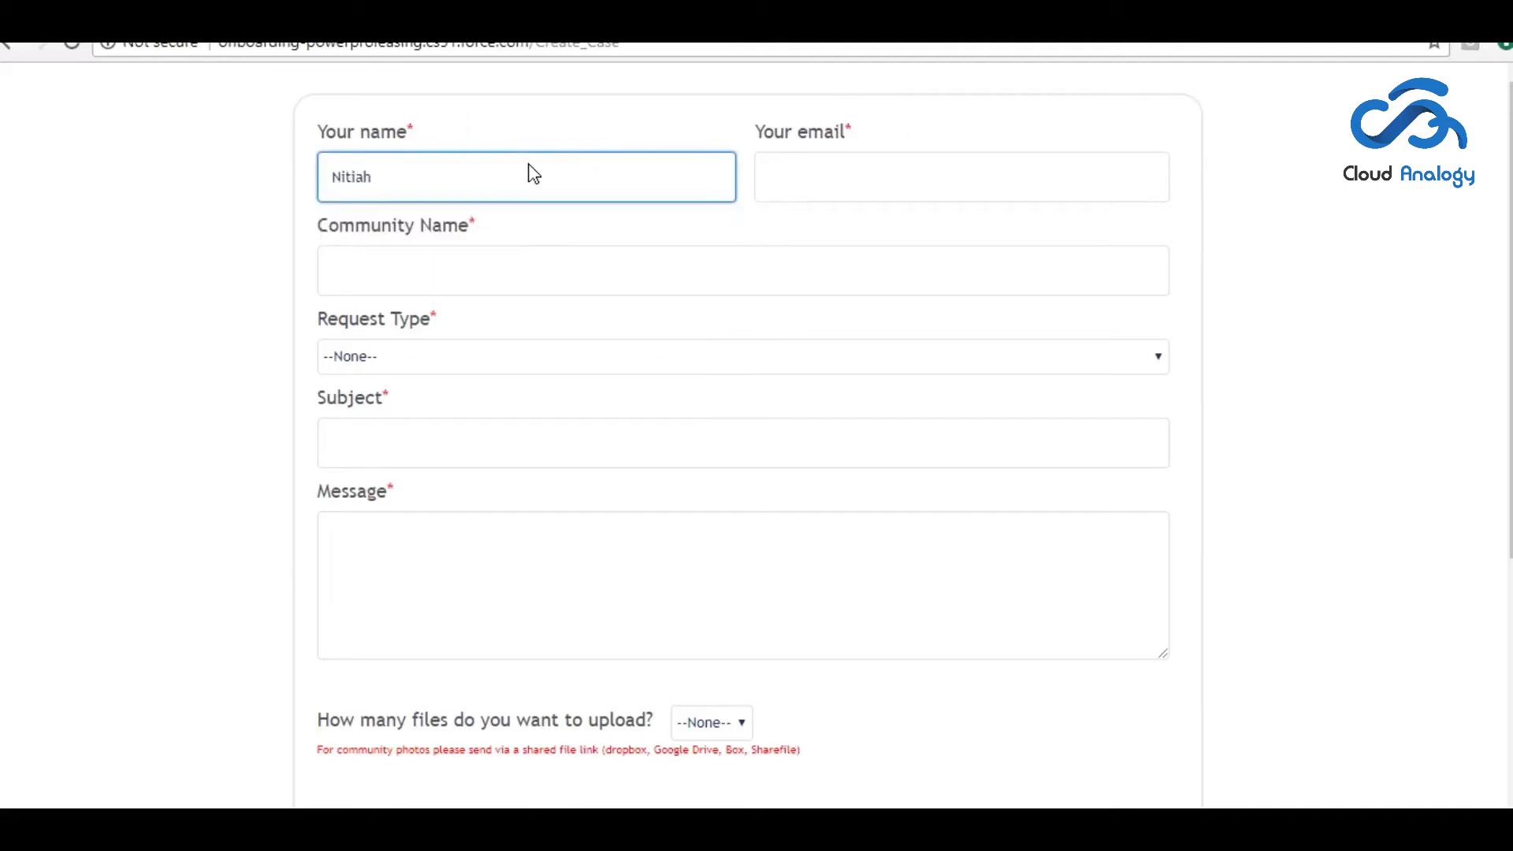
pyautogui.press('BackSpace')
pyautogui.press('BackSpace')
pyautogui.press('Tab')
# - Choose request type Pricing Issue, enter 'going well' as subject and message, and set 3 files
pyautogui.click(463, 357)
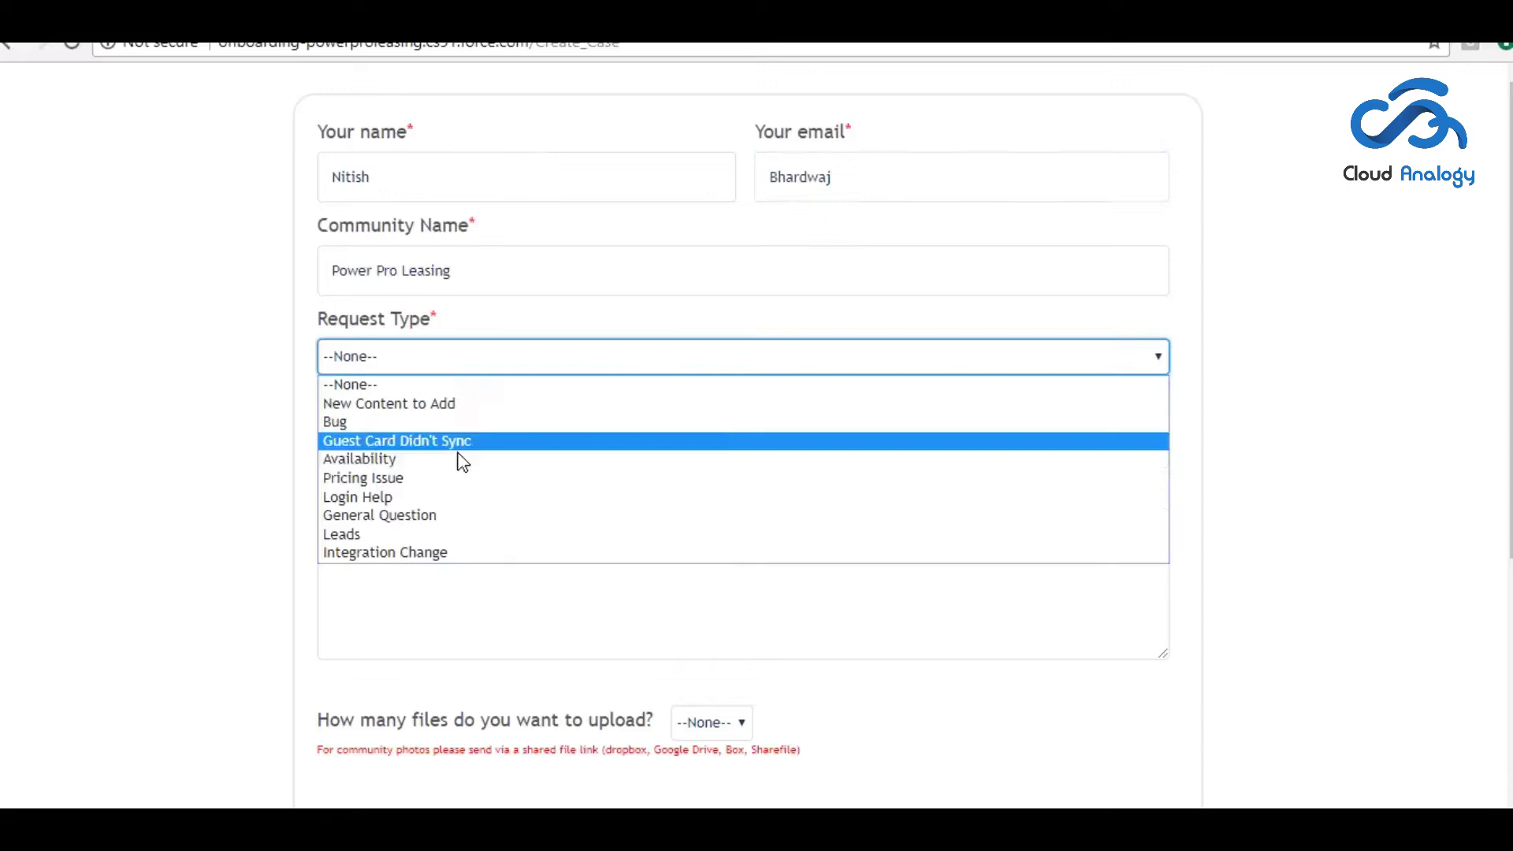
pyautogui.click(445, 477)
pyautogui.click(451, 451)
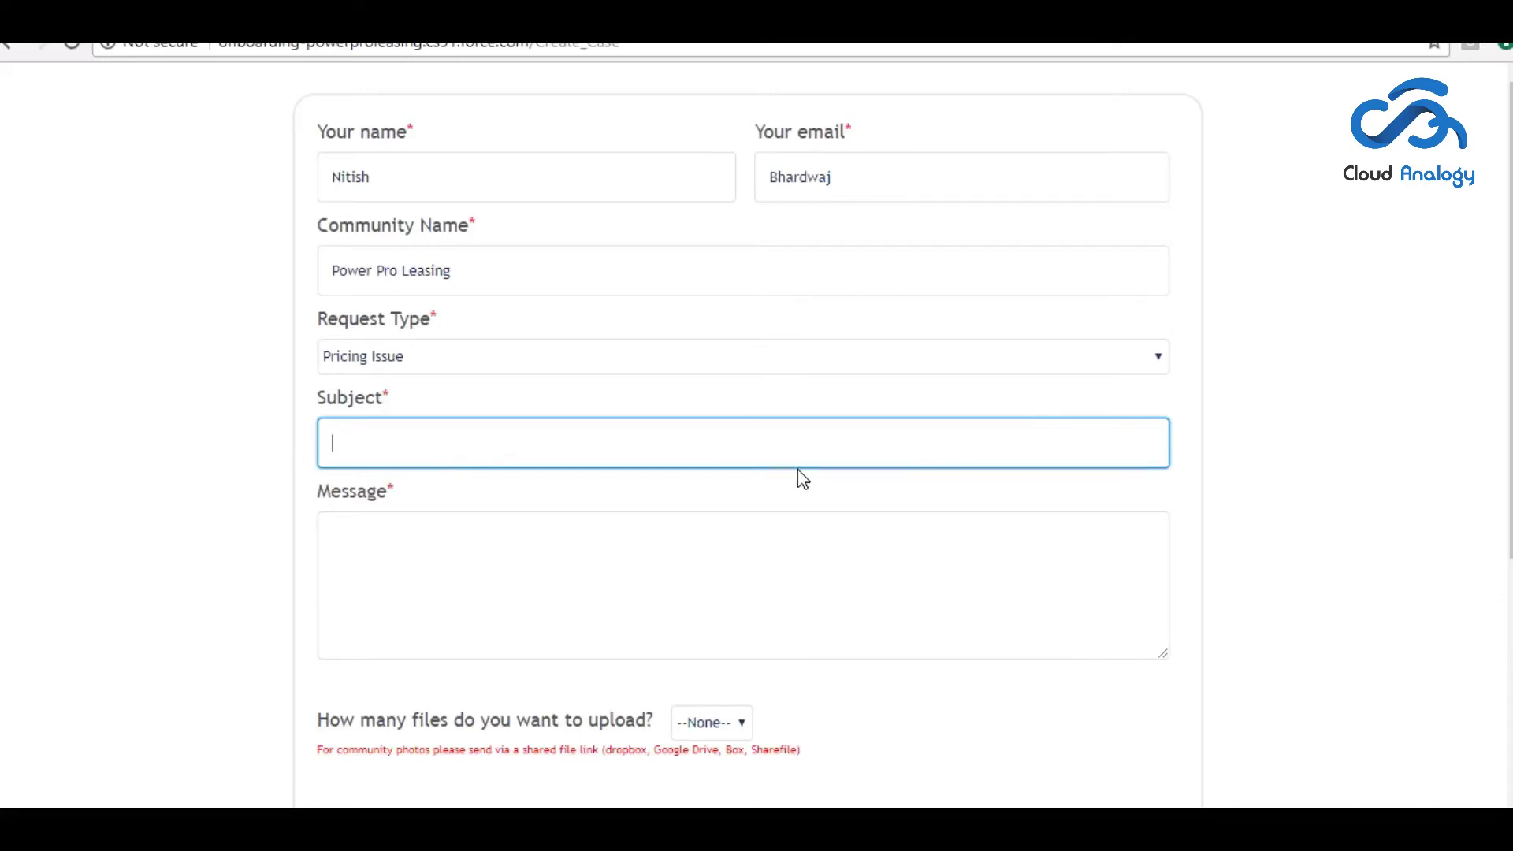
pyautogui.write('going w')
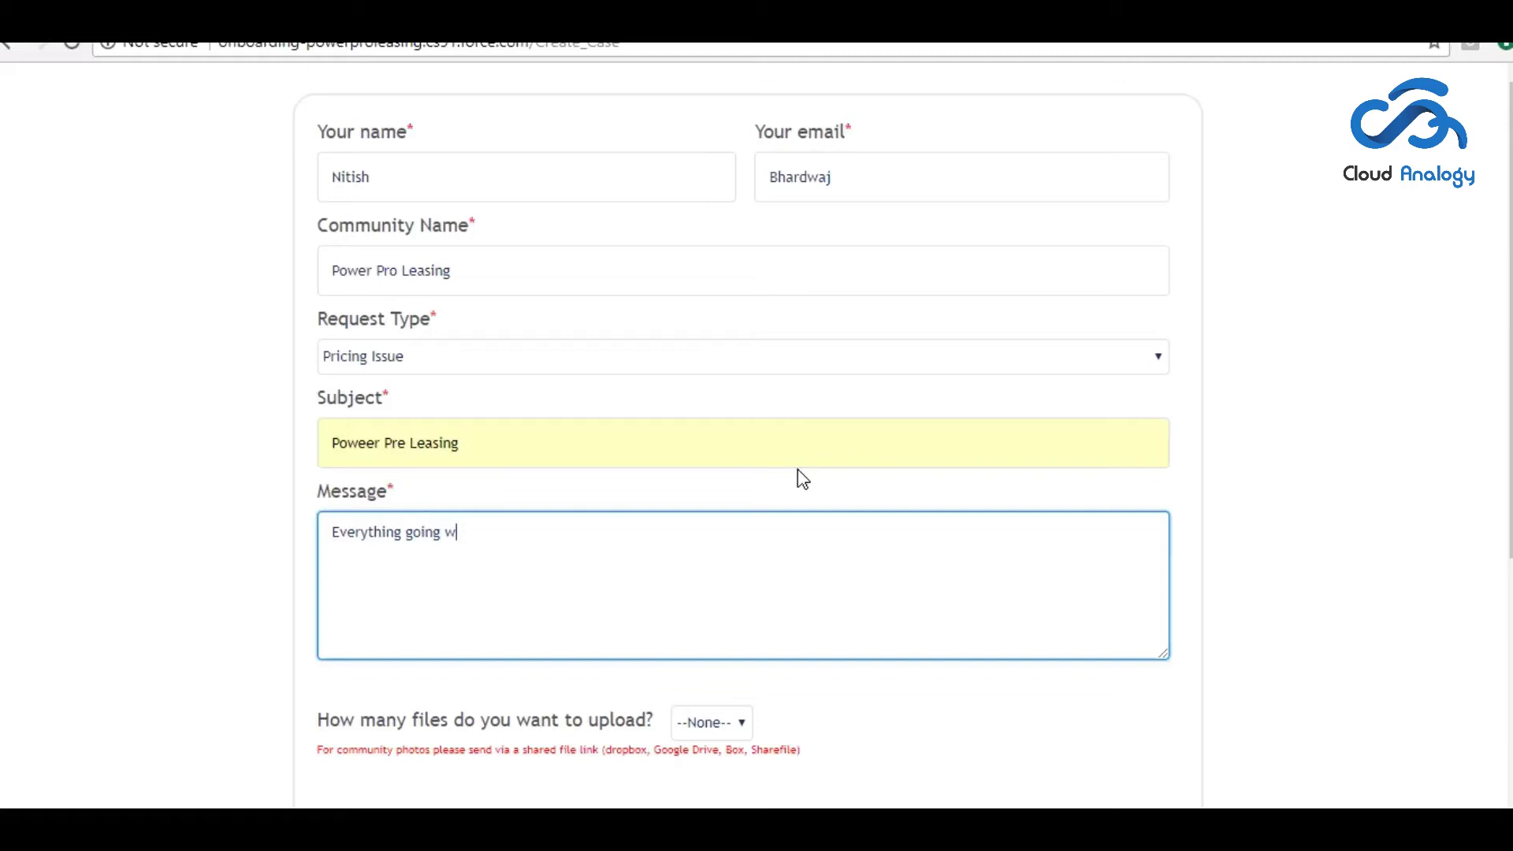
pyautogui.write('ell')
pyautogui.scroll(-4, 741, 402)
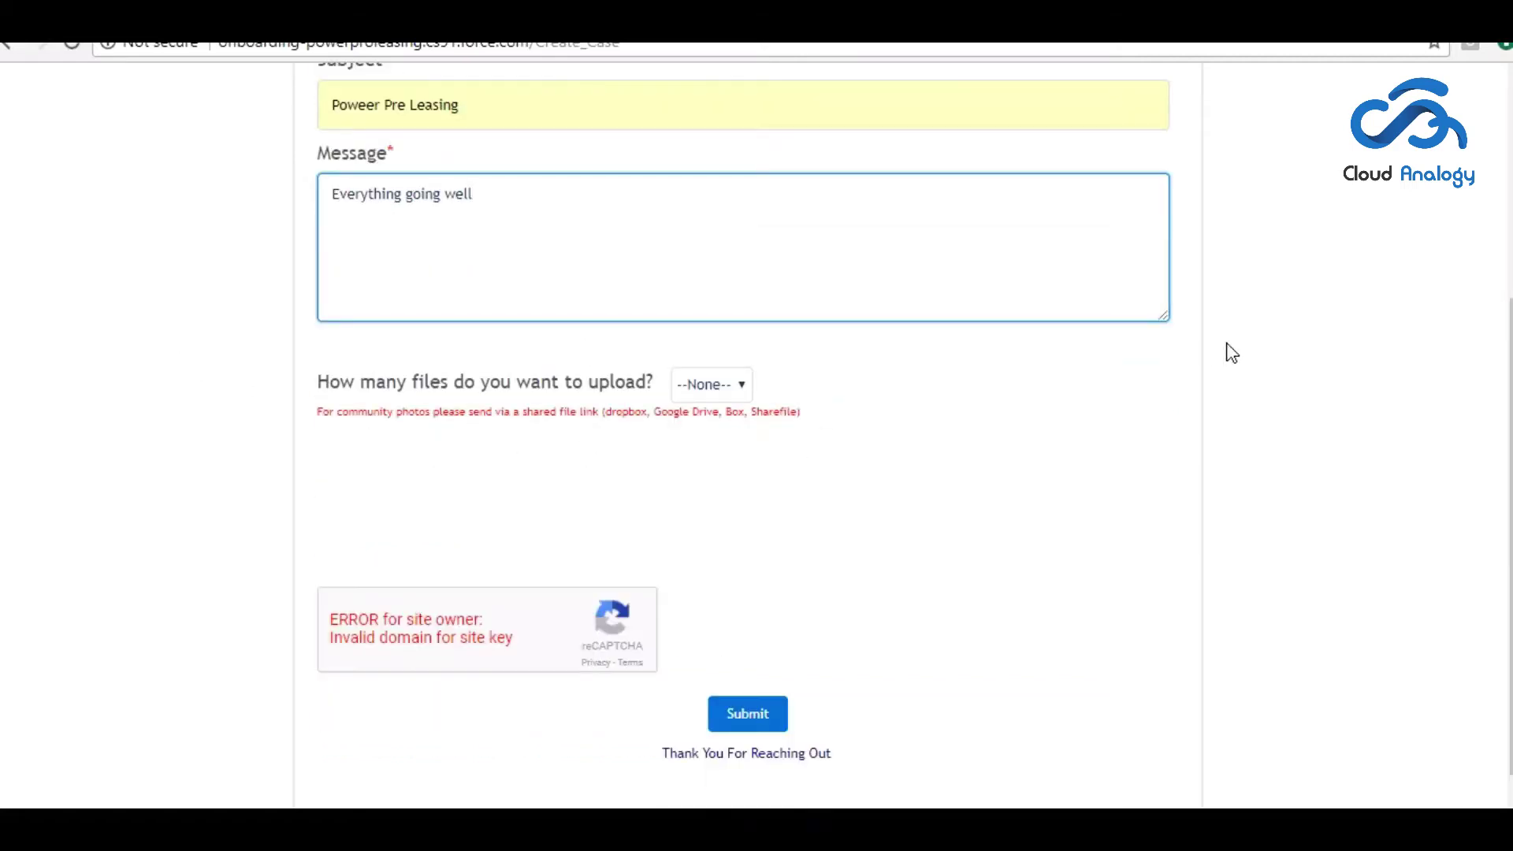
pyautogui.click(905, 368)
pyautogui.click(713, 386)
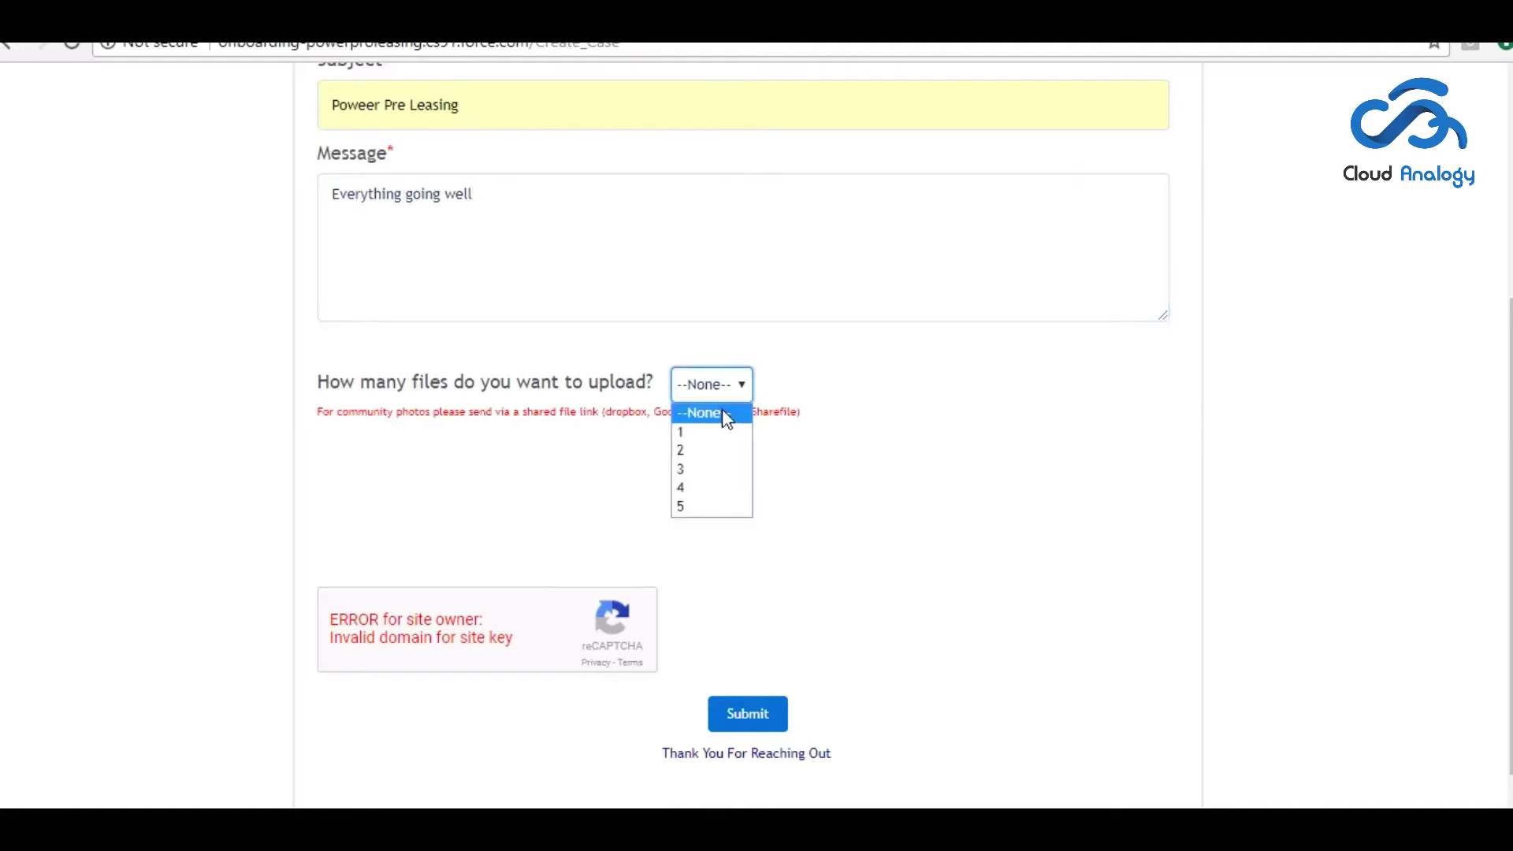
pyautogui.click(703, 470)
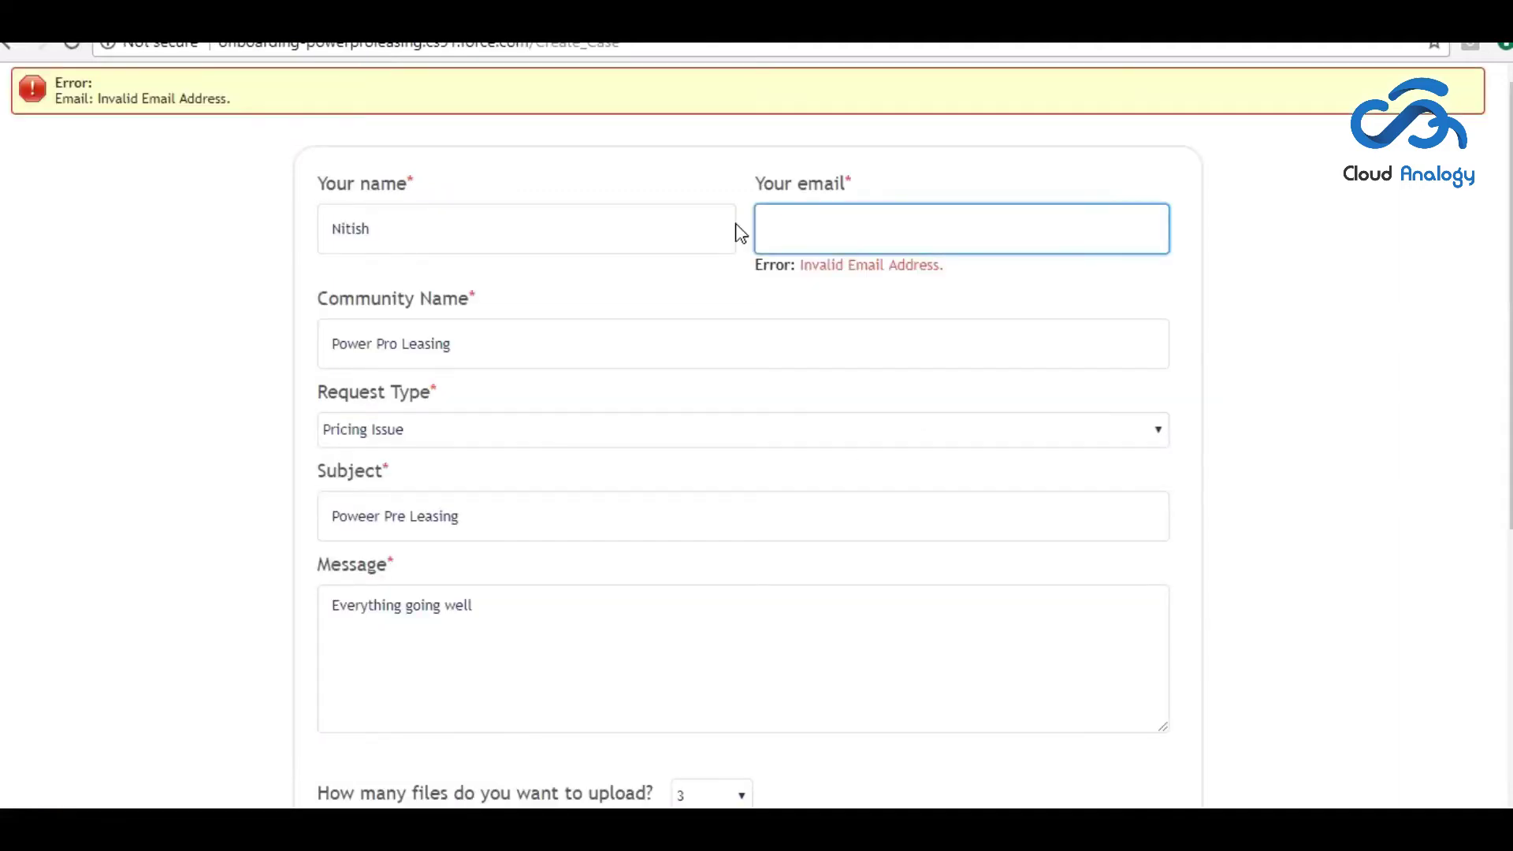
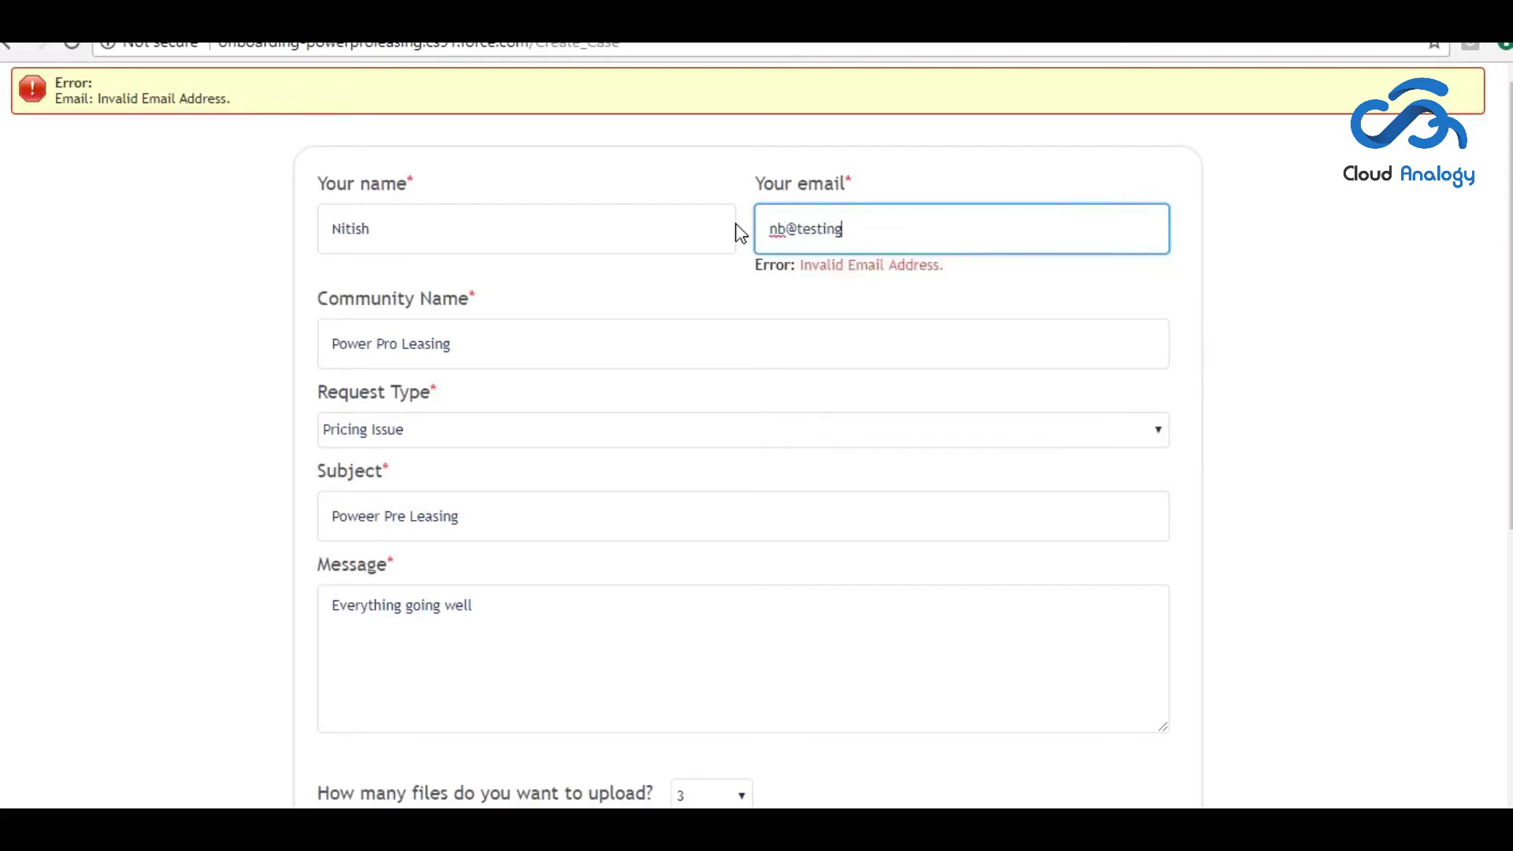
# - Enter a valid test e-mail address and raise the number of files to 4
pyautogui.scroll(-5, 735, 339)
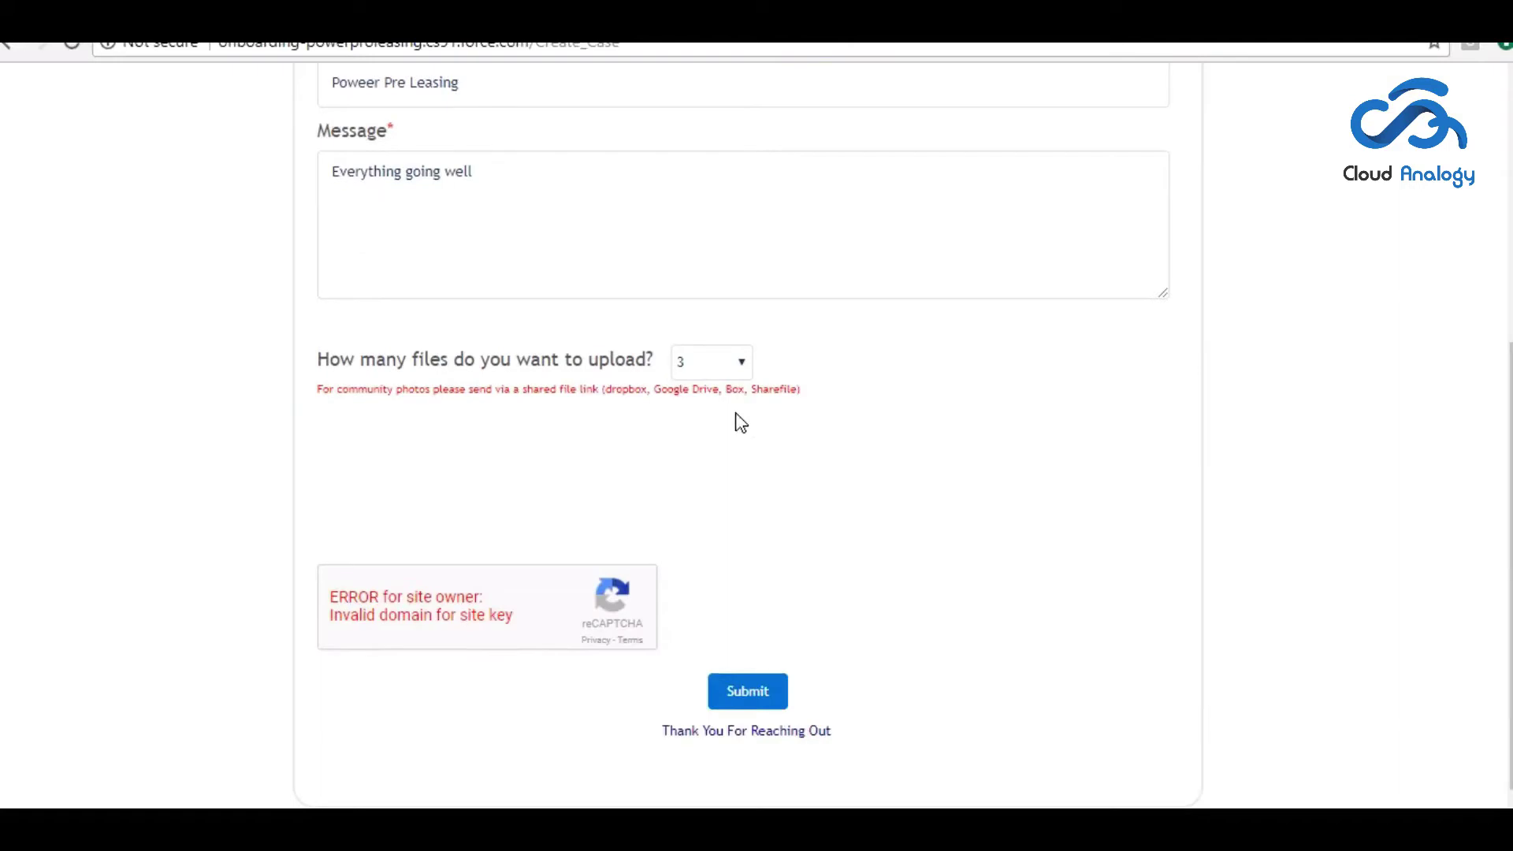
pyautogui.click(731, 372)
pyautogui.click(721, 462)
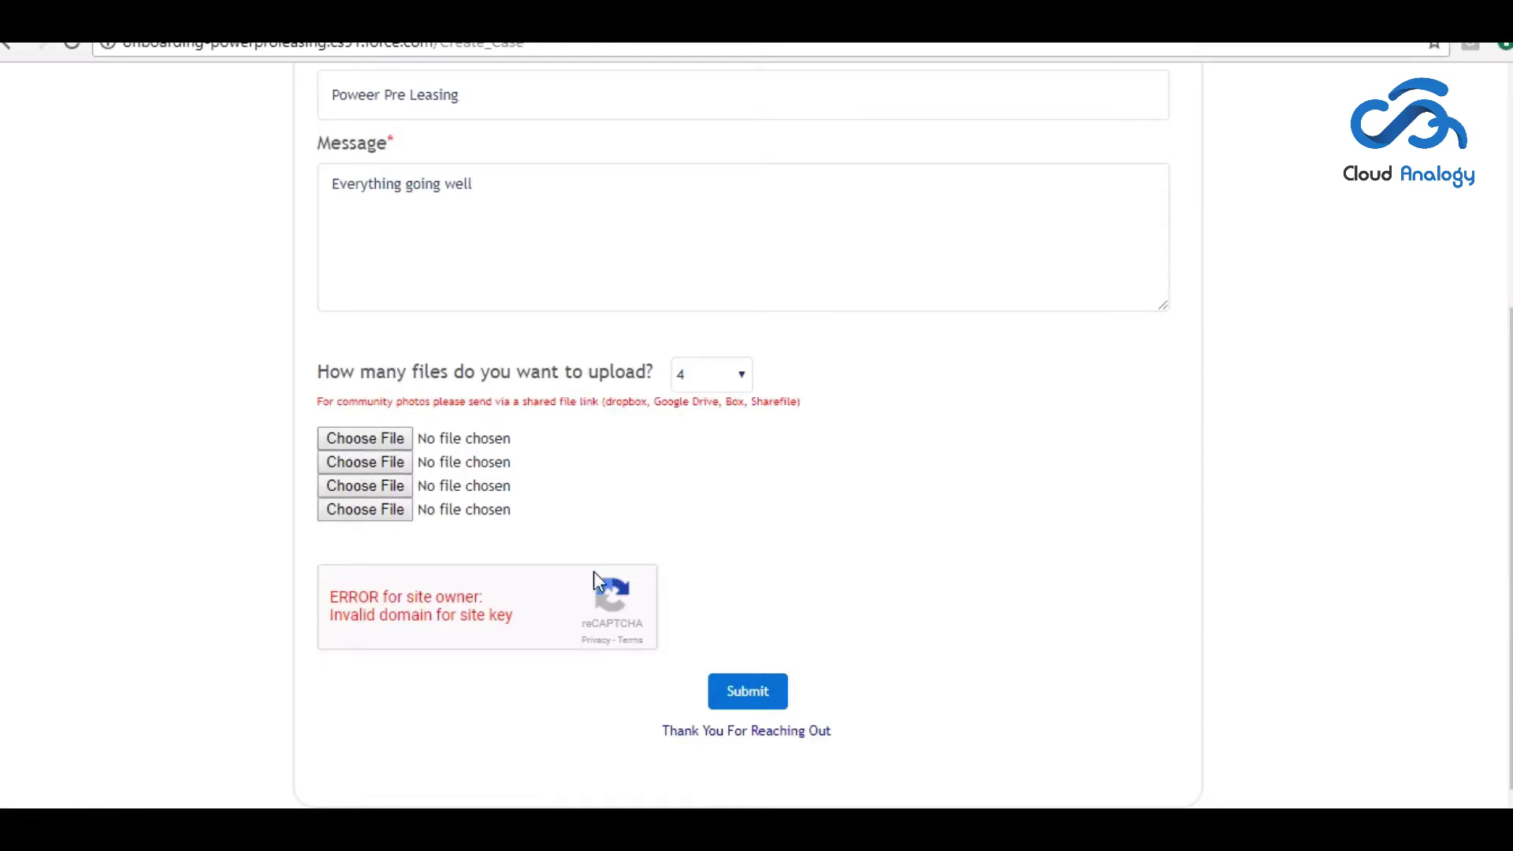
# - Attach ChatLog 2017_05_19 21_23.rtf to the first upload slot, then go to Salesforce Accounts
pyautogui.click(366, 438)
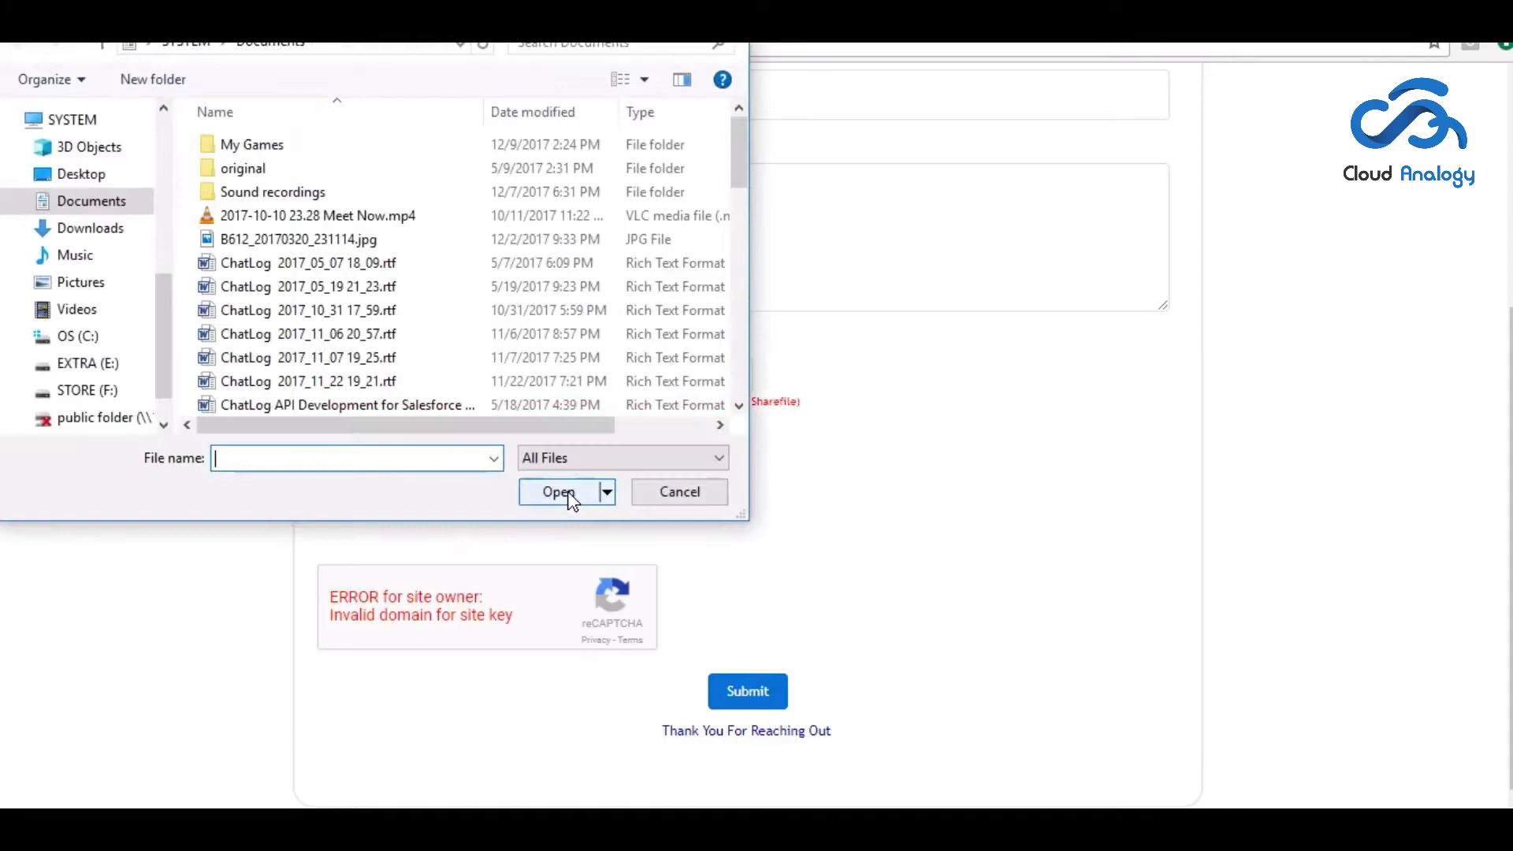
pyautogui.click(331, 286)
pyautogui.click(557, 492)
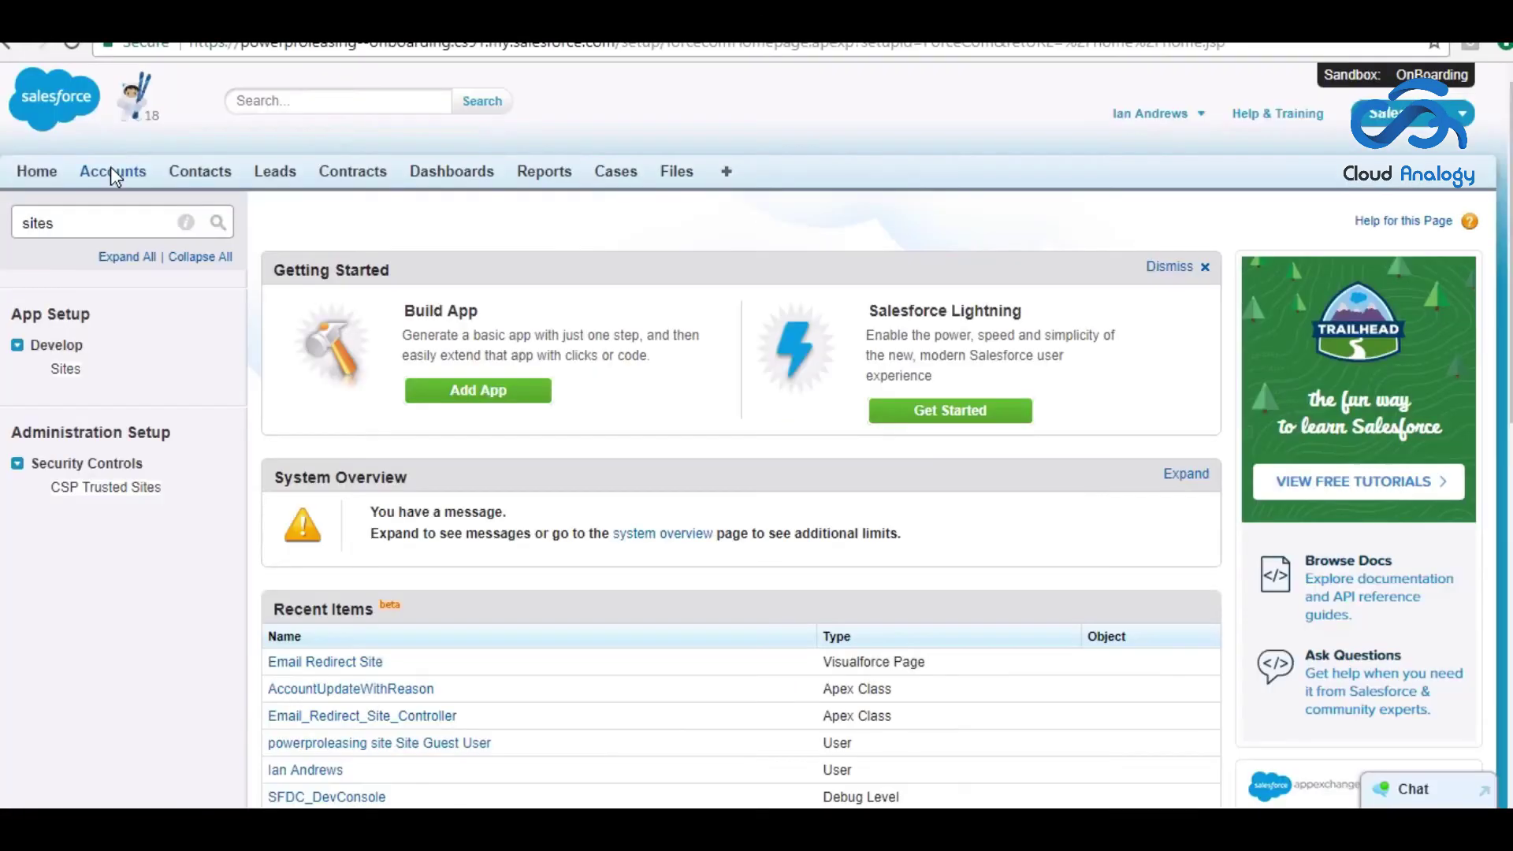
pyautogui.click(110, 167)
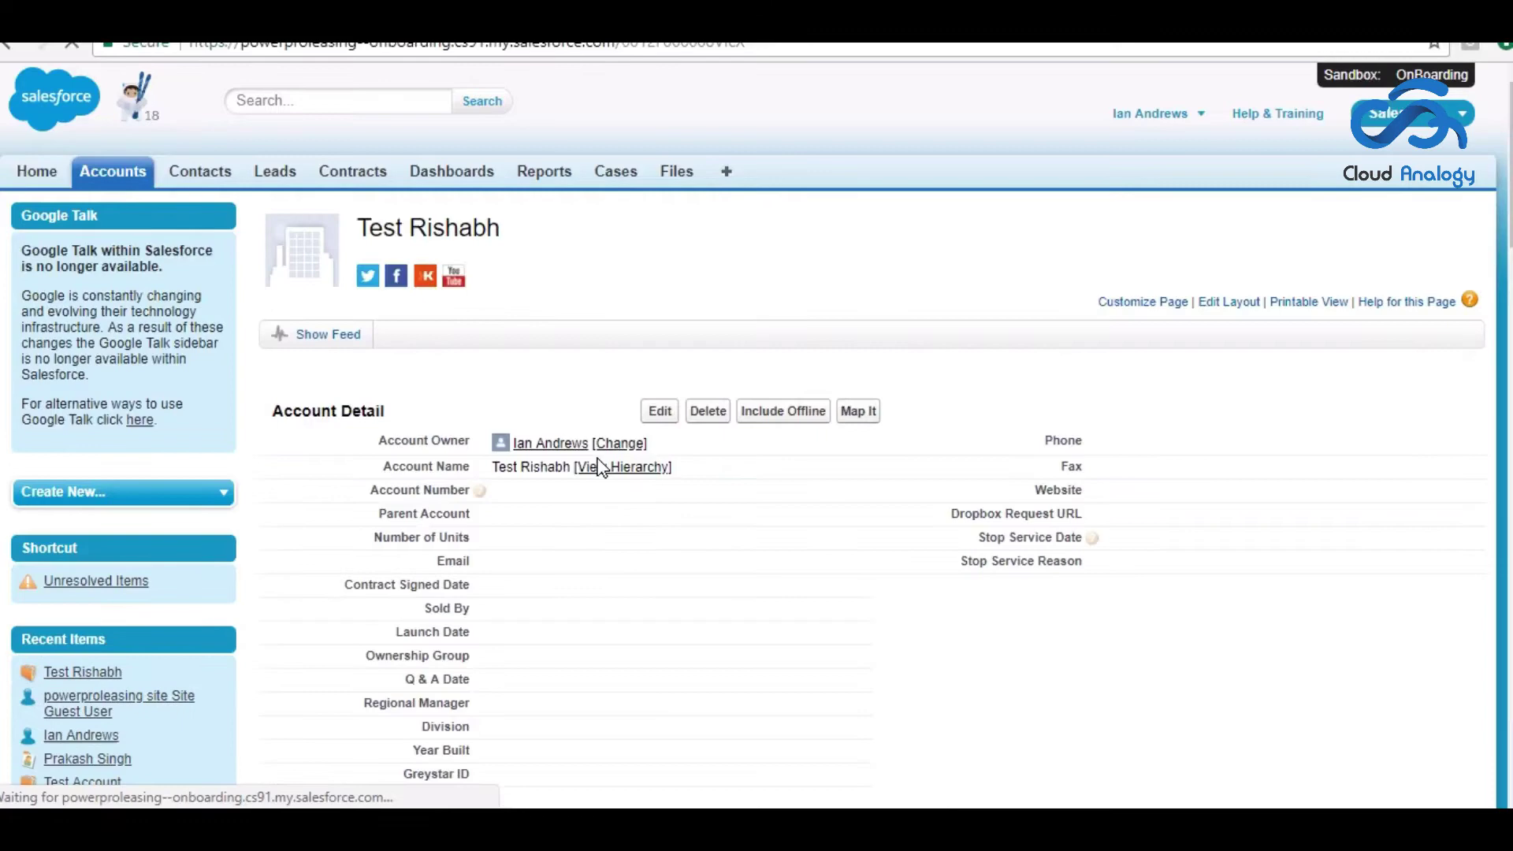
# - Enter 'Tell Us reason' as the email subject and bring up the Select Template picker
pyautogui.scroll(-15, 1006, 352)
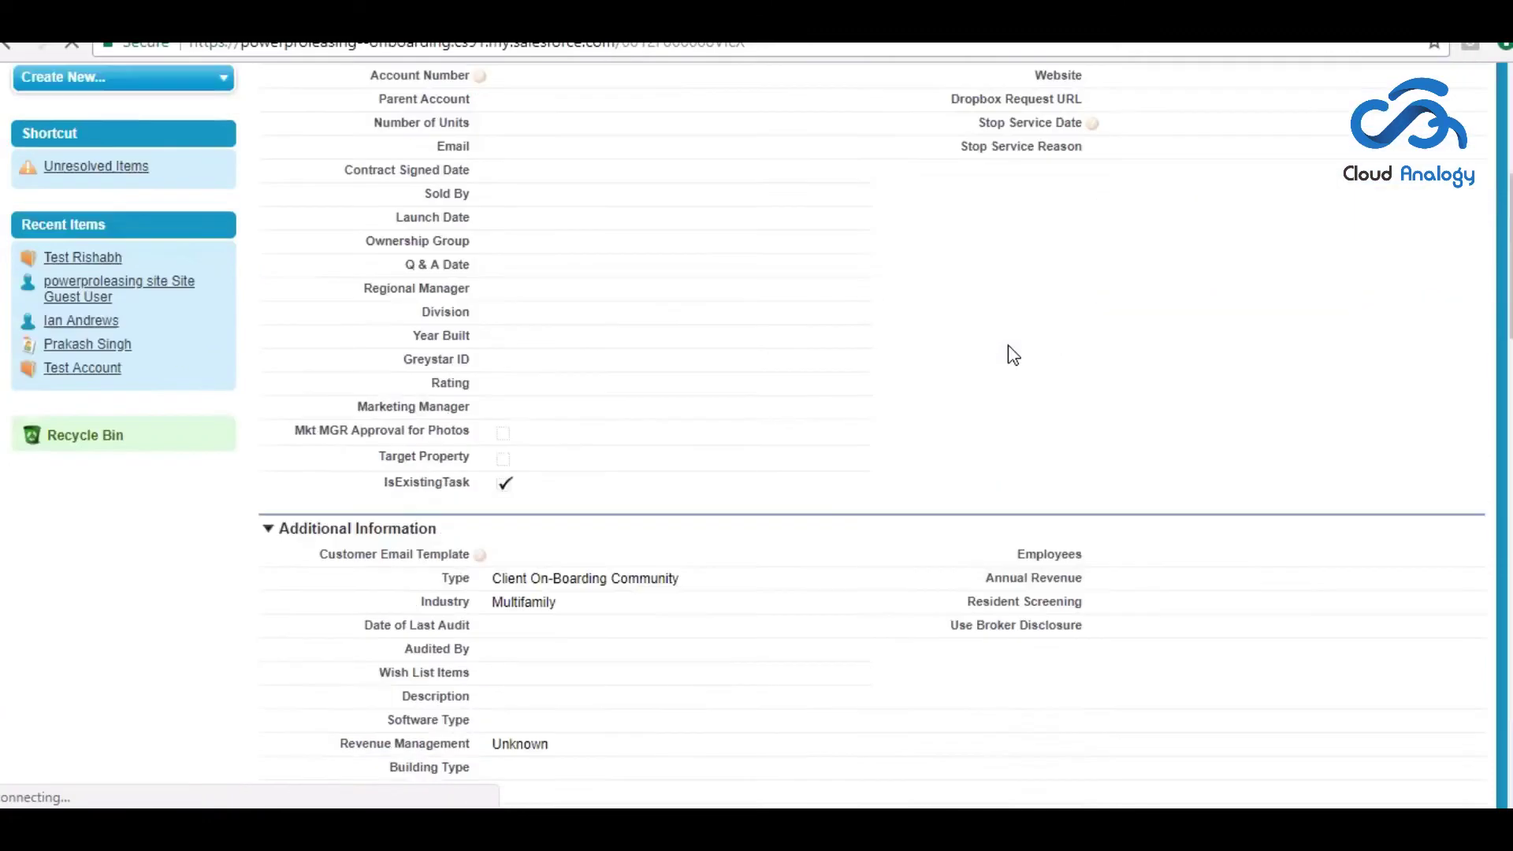
pyautogui.scroll(-8, 945, 401)
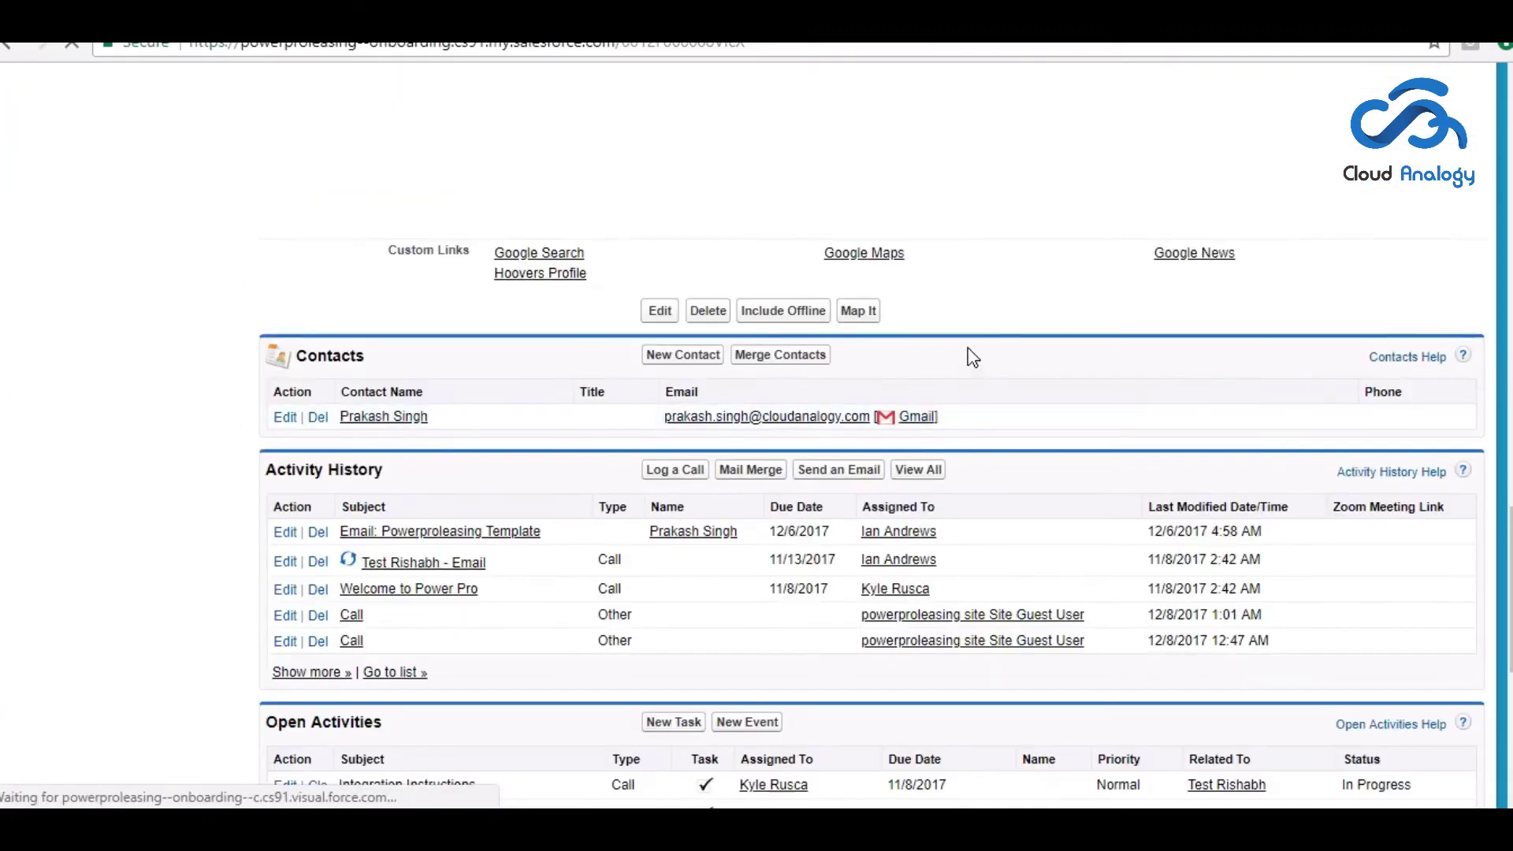
pyautogui.scroll(-3, 1015, 298)
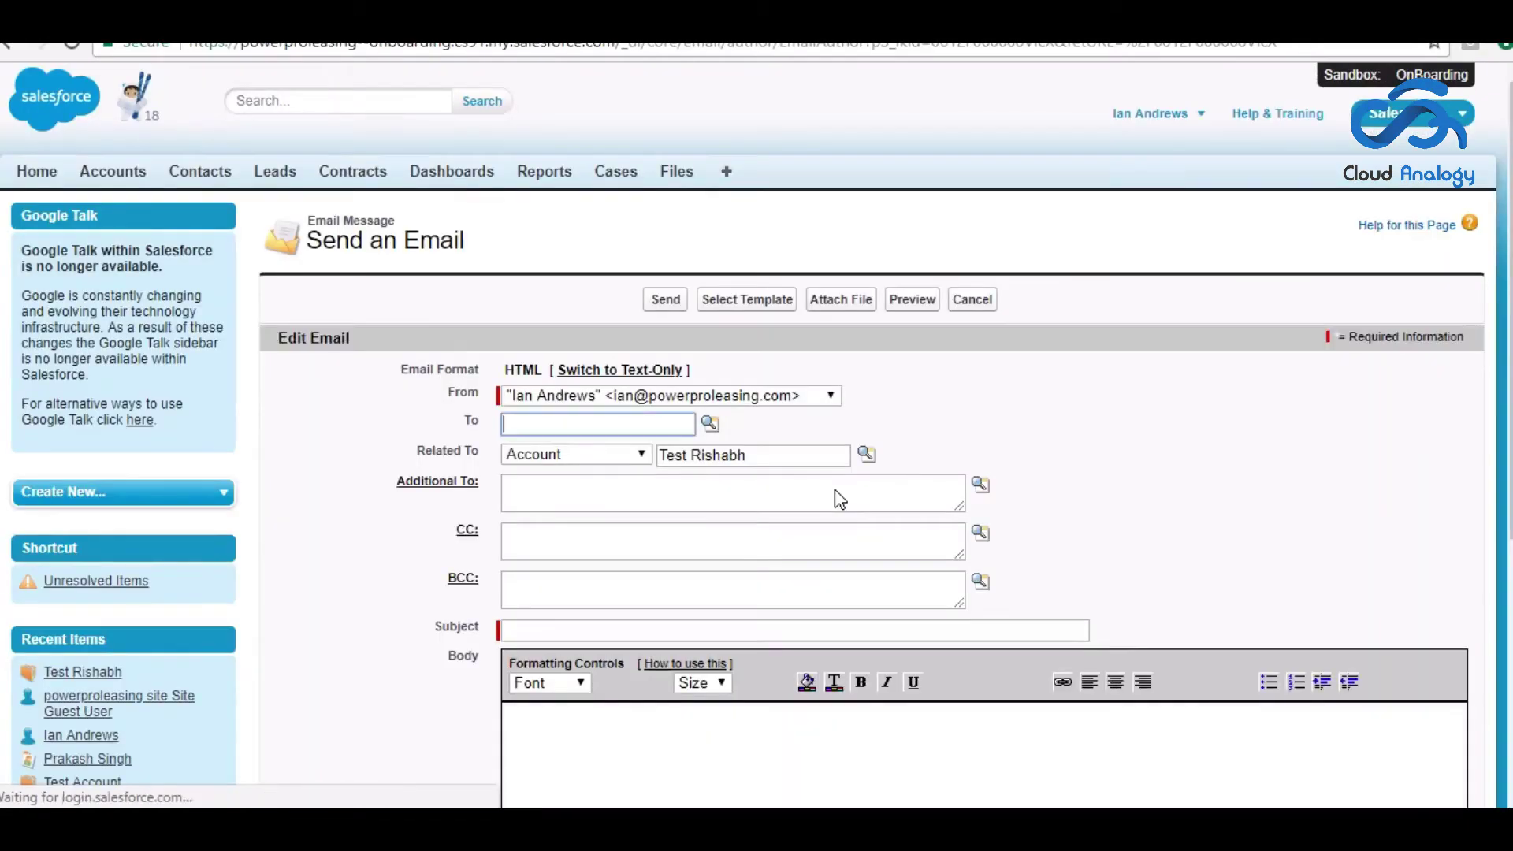
pyautogui.scroll(-3, 1216, 459)
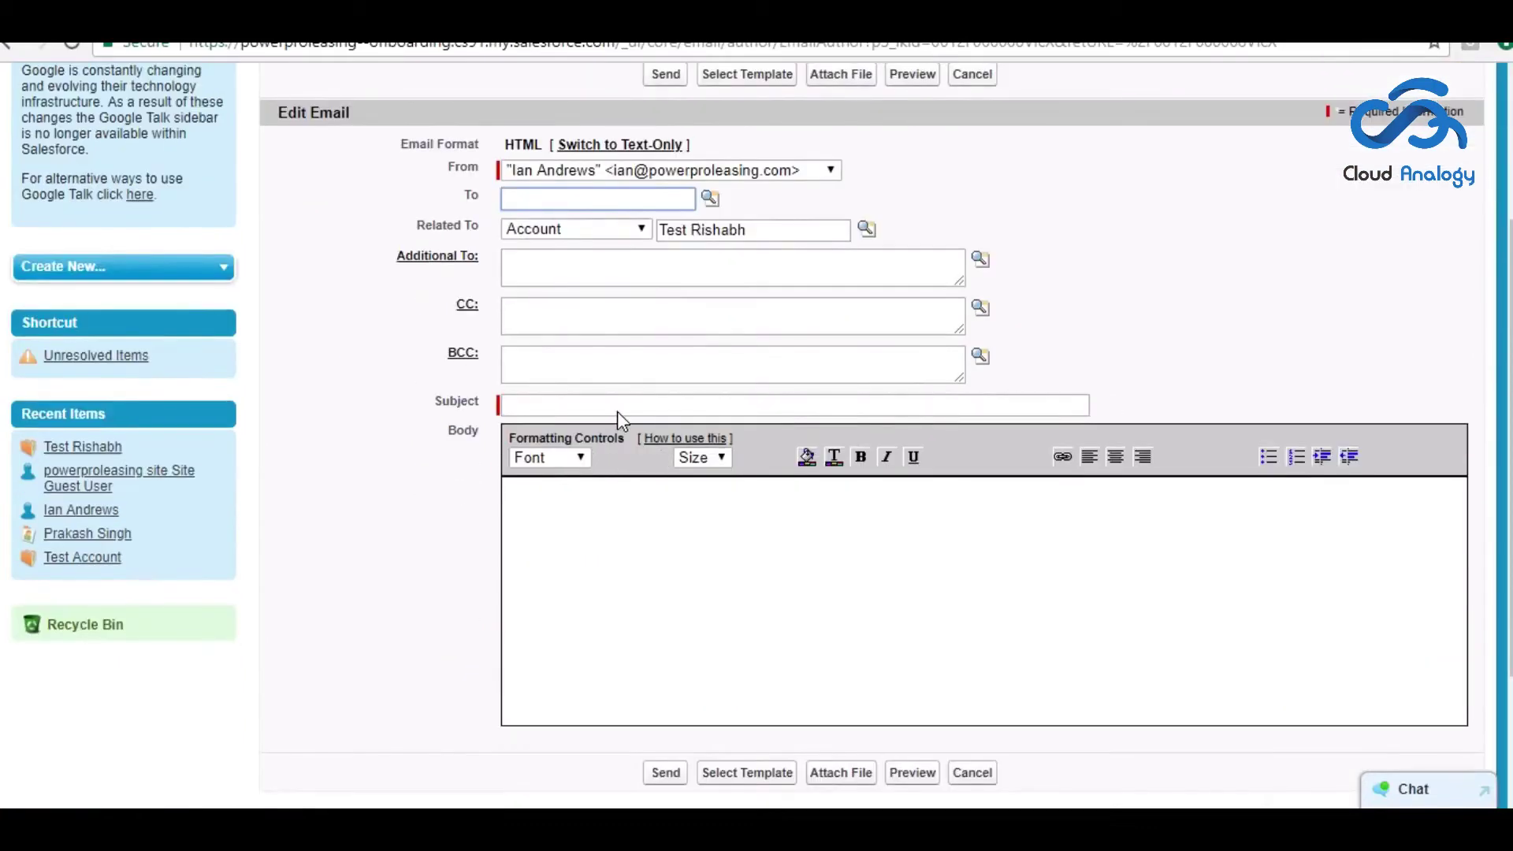
pyautogui.click(624, 407)
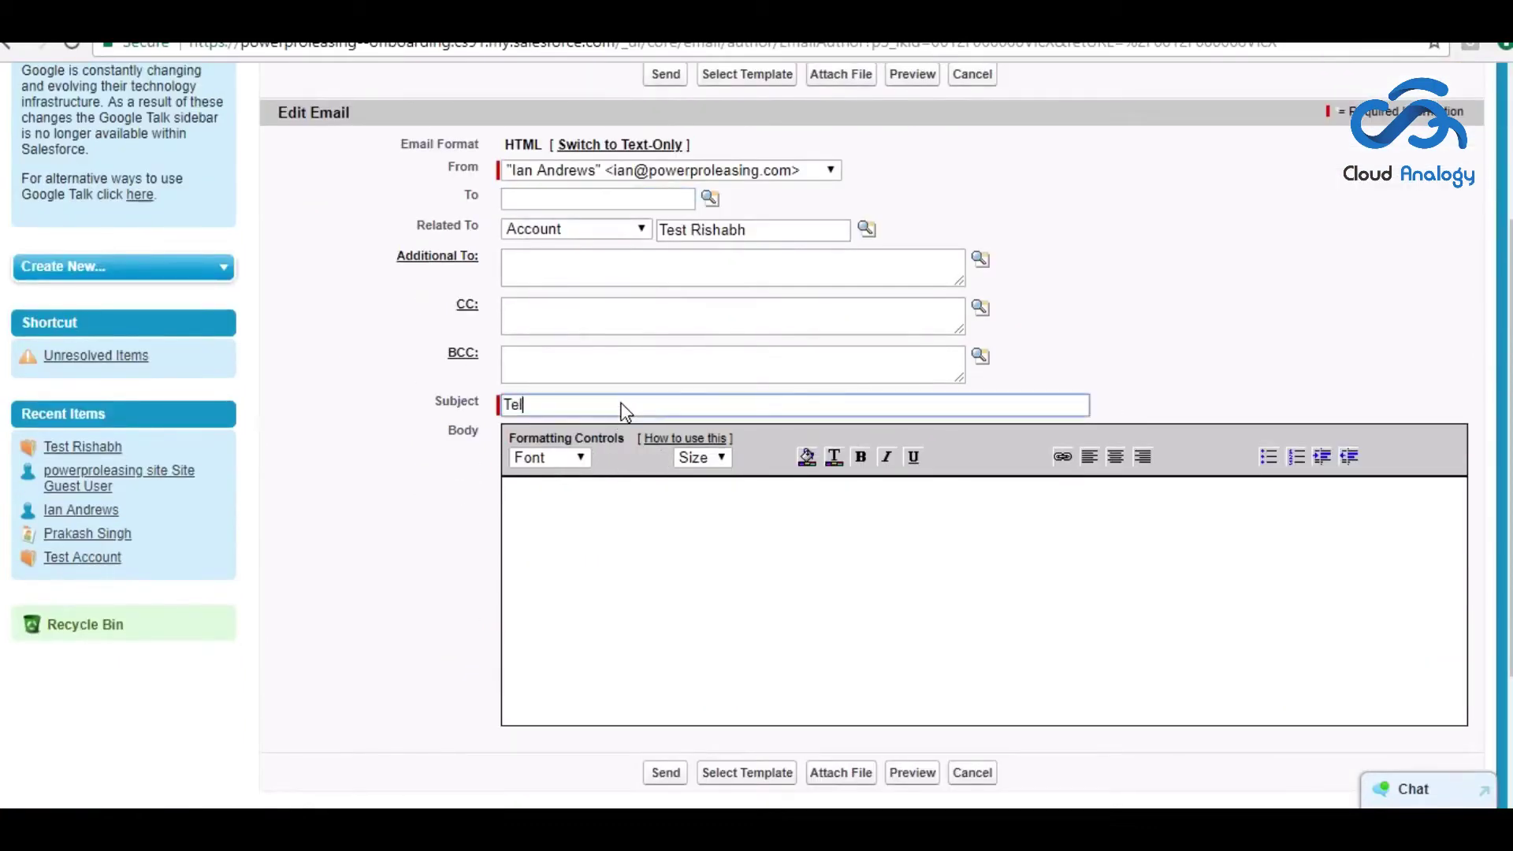
pyautogui.write('Tell Us reason')
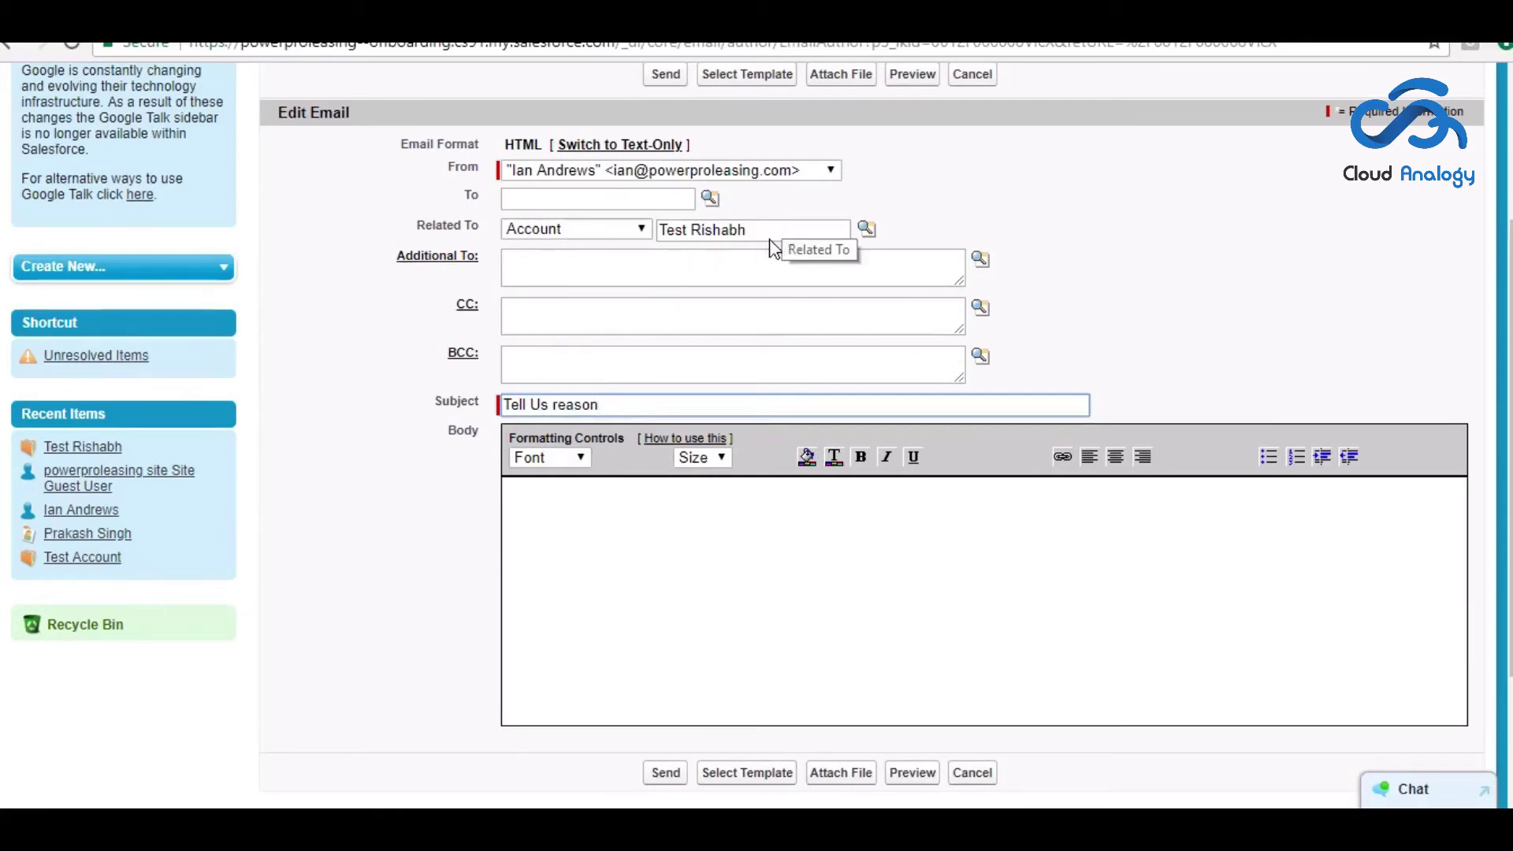
pyautogui.scroll(-3, 912, 554)
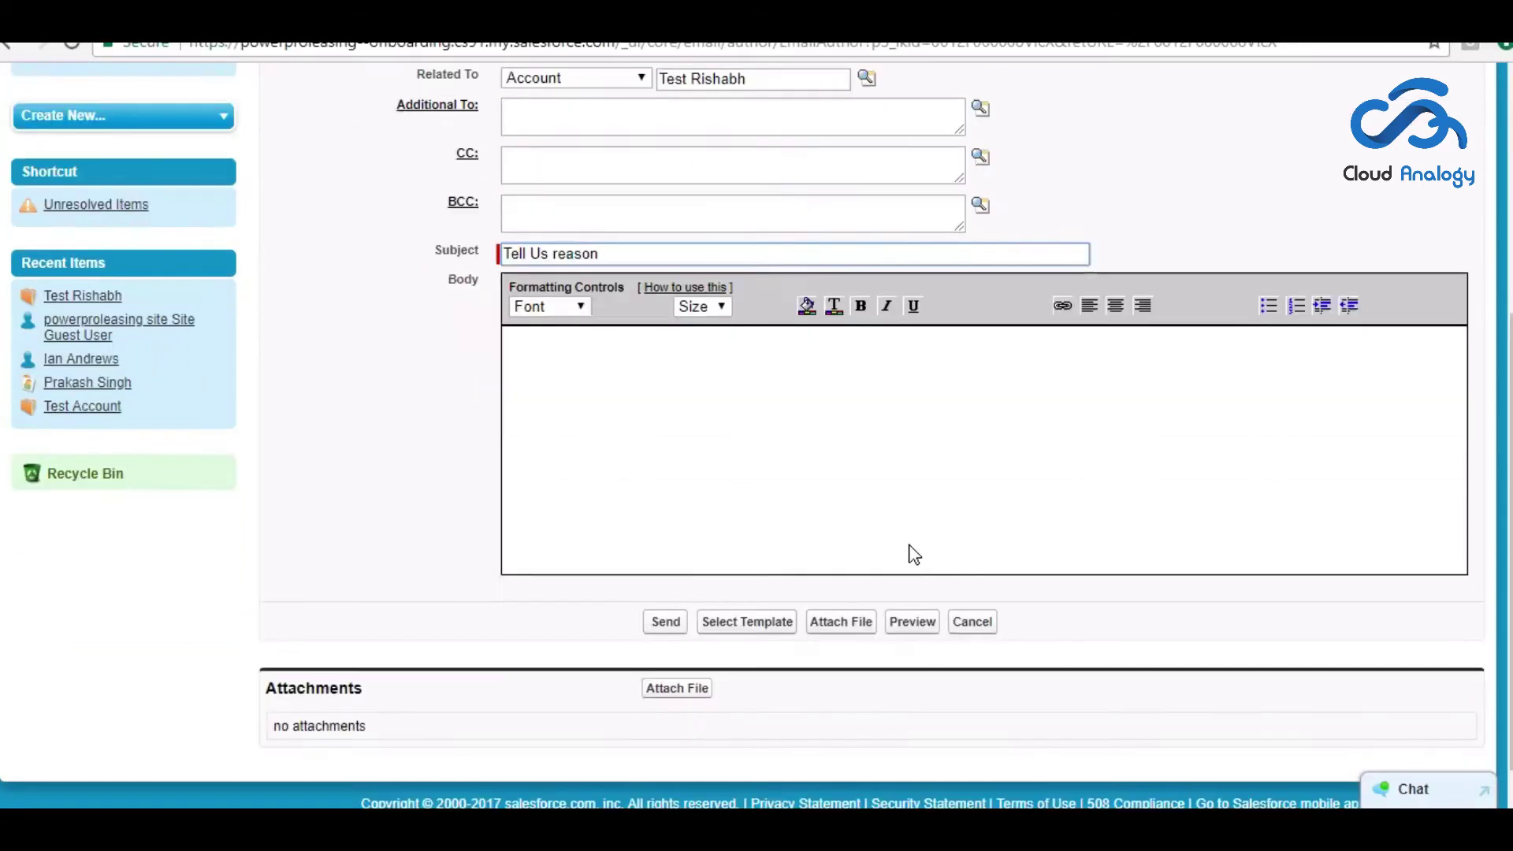
pyautogui.click(729, 592)
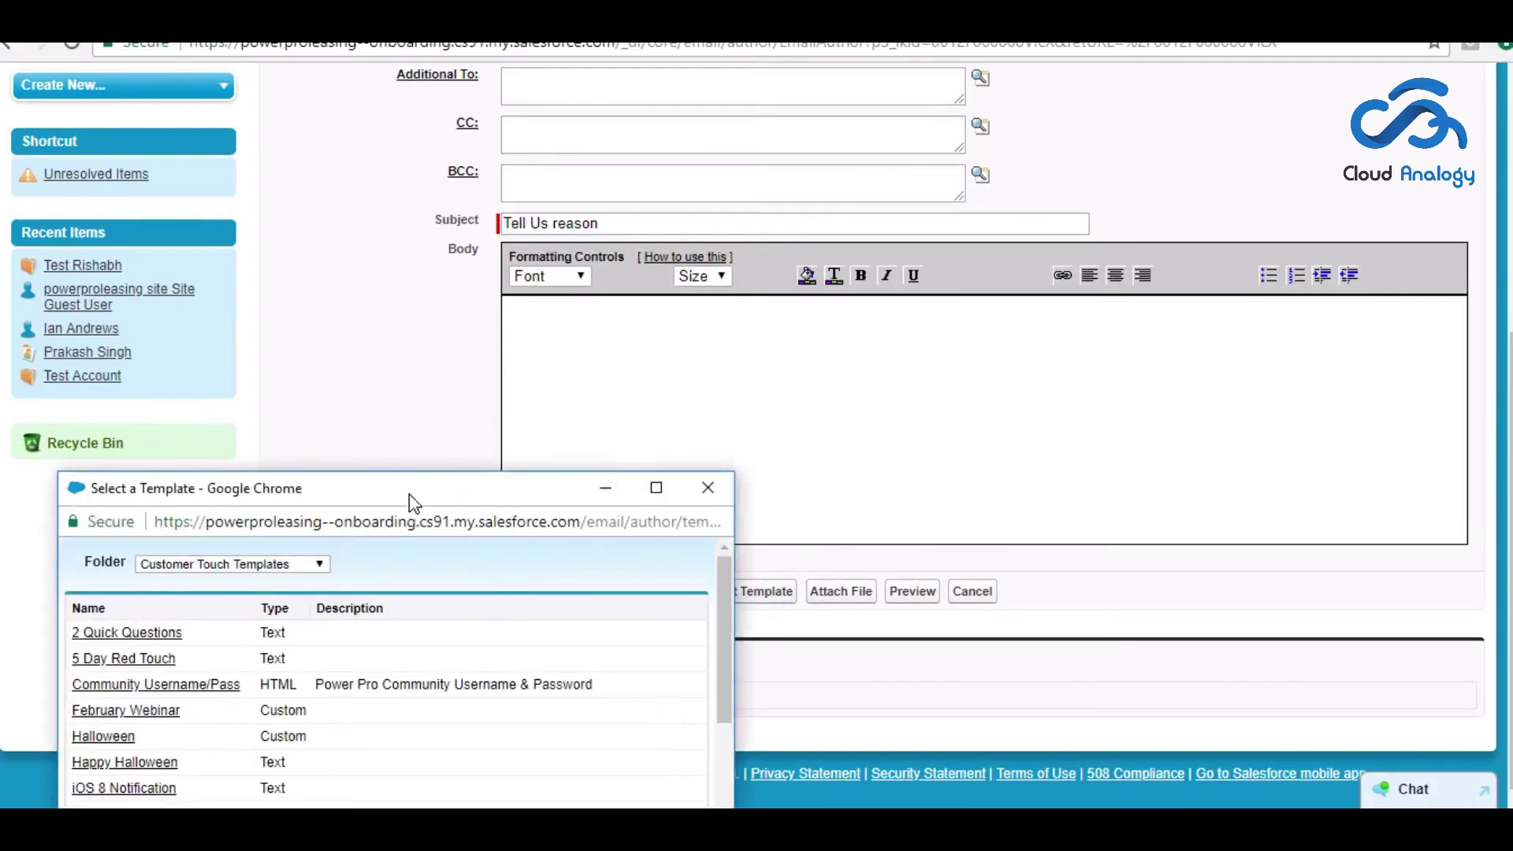
# - Apply the Powerproleasing reason template to the email and try sending it
pyautogui.moveTo(412, 495); pyautogui.dragTo(356, 280)
pyautogui.click(185, 660)
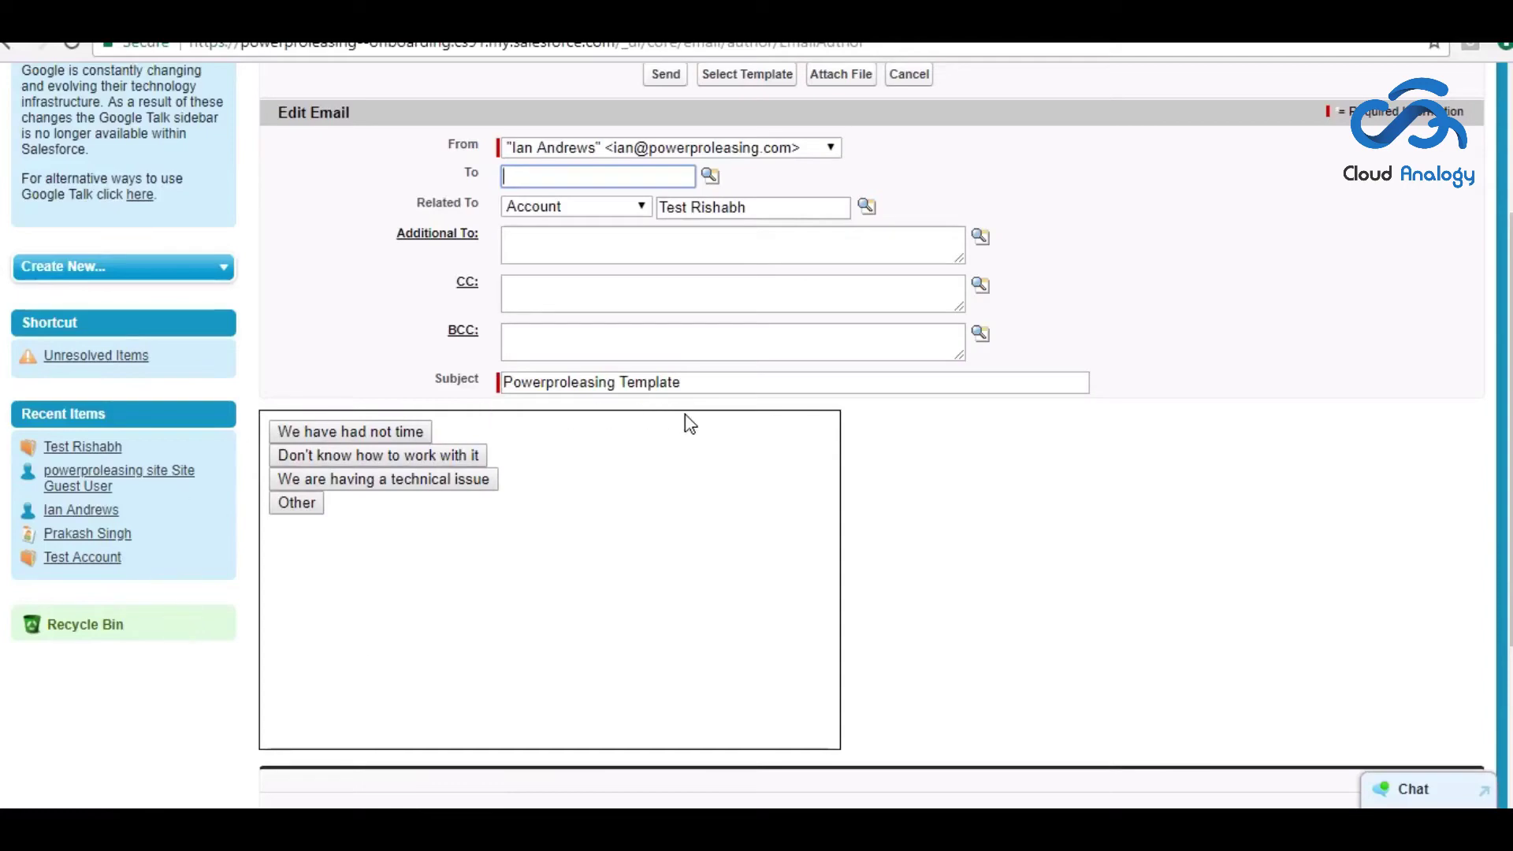
pyautogui.scroll(-3, 1088, 517)
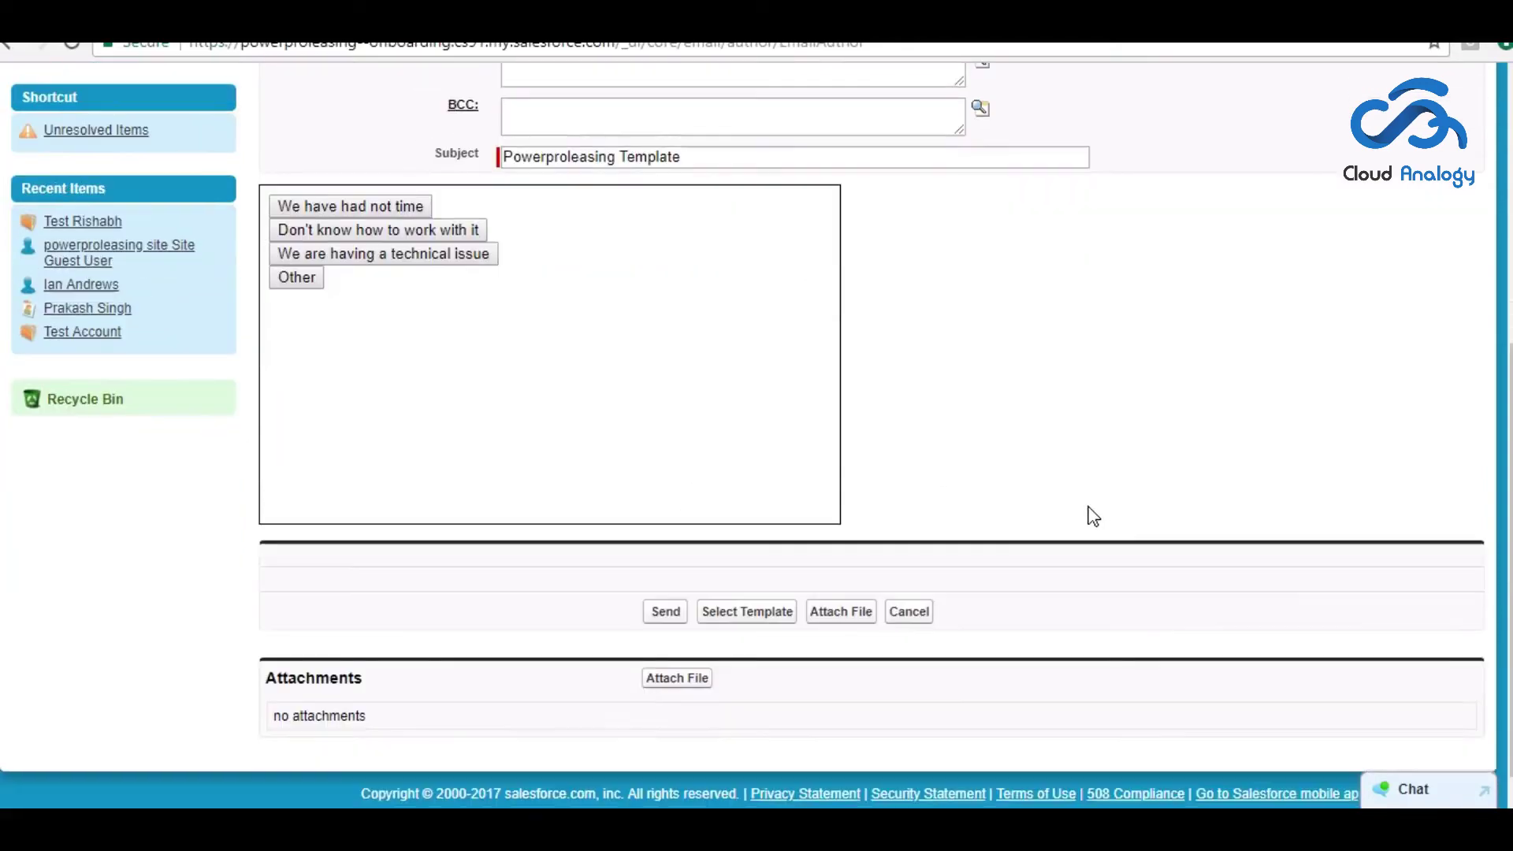
pyautogui.click(665, 611)
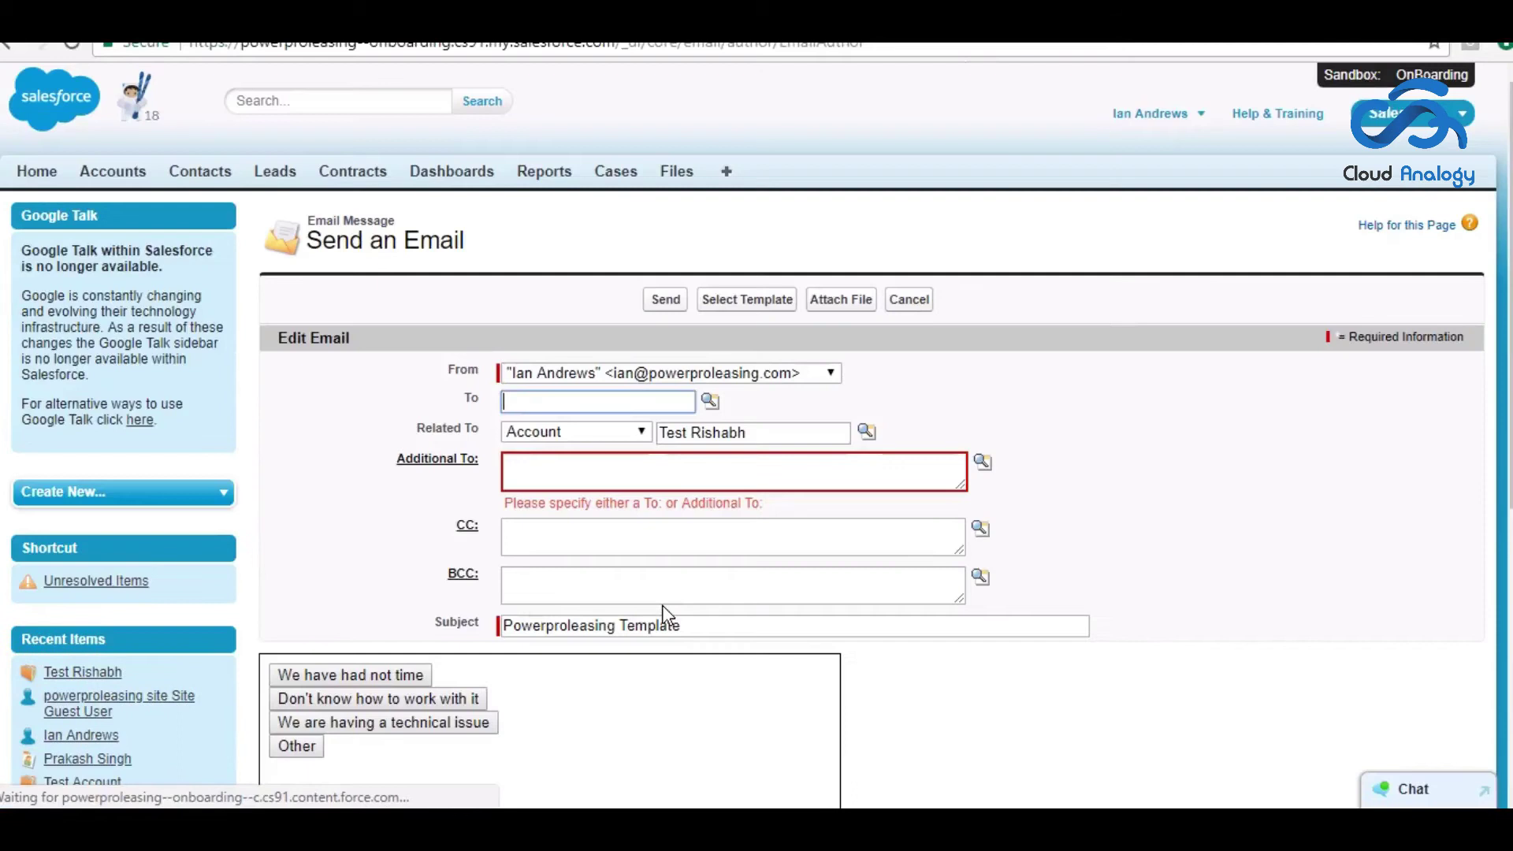
# - Add the recipient's Gmail address in Additional To and send the email
pyautogui.click(673, 475)
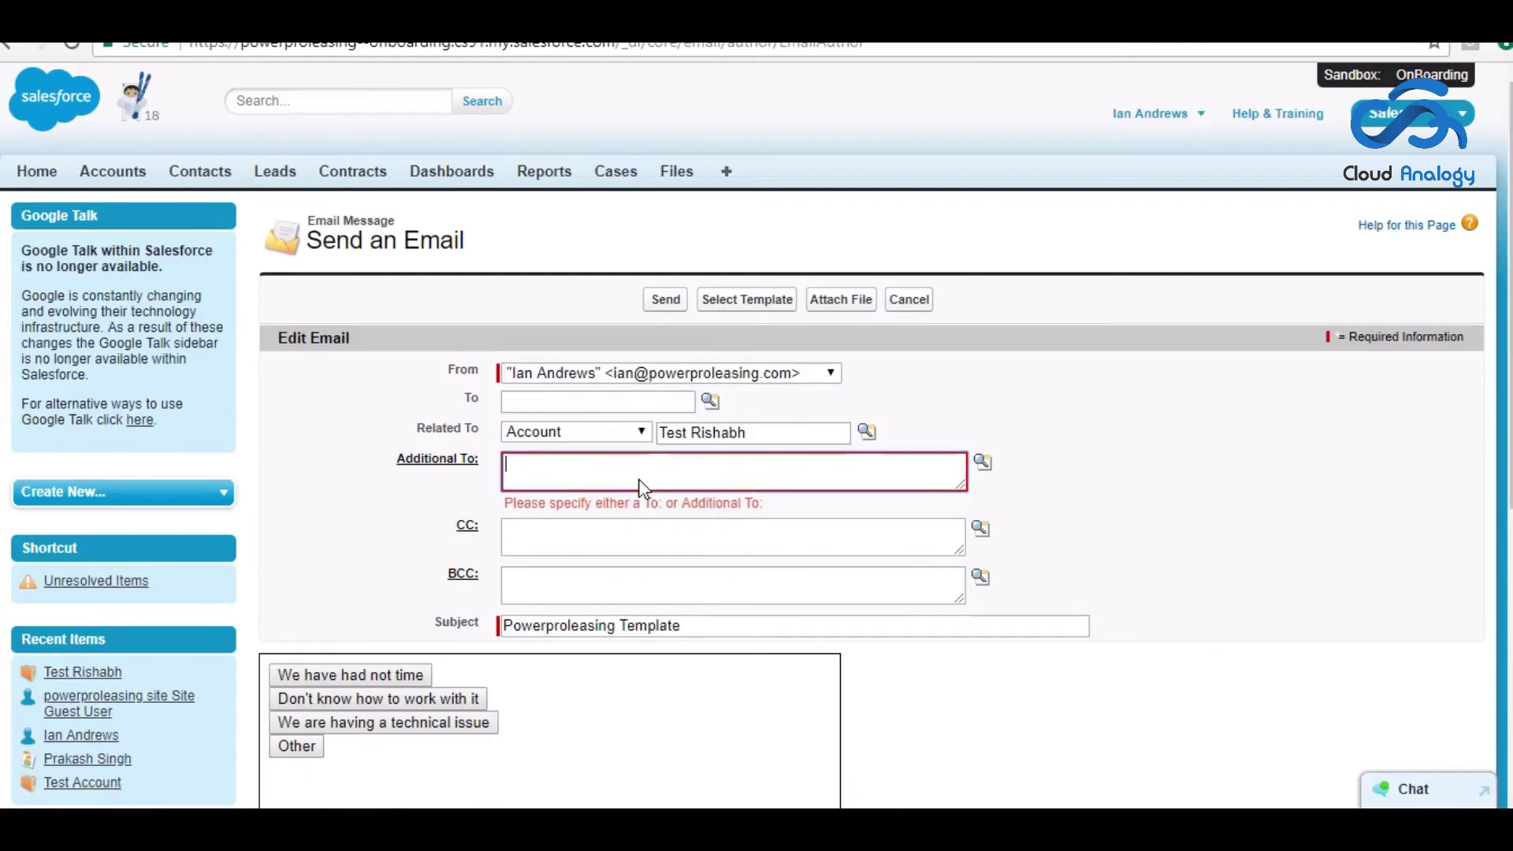
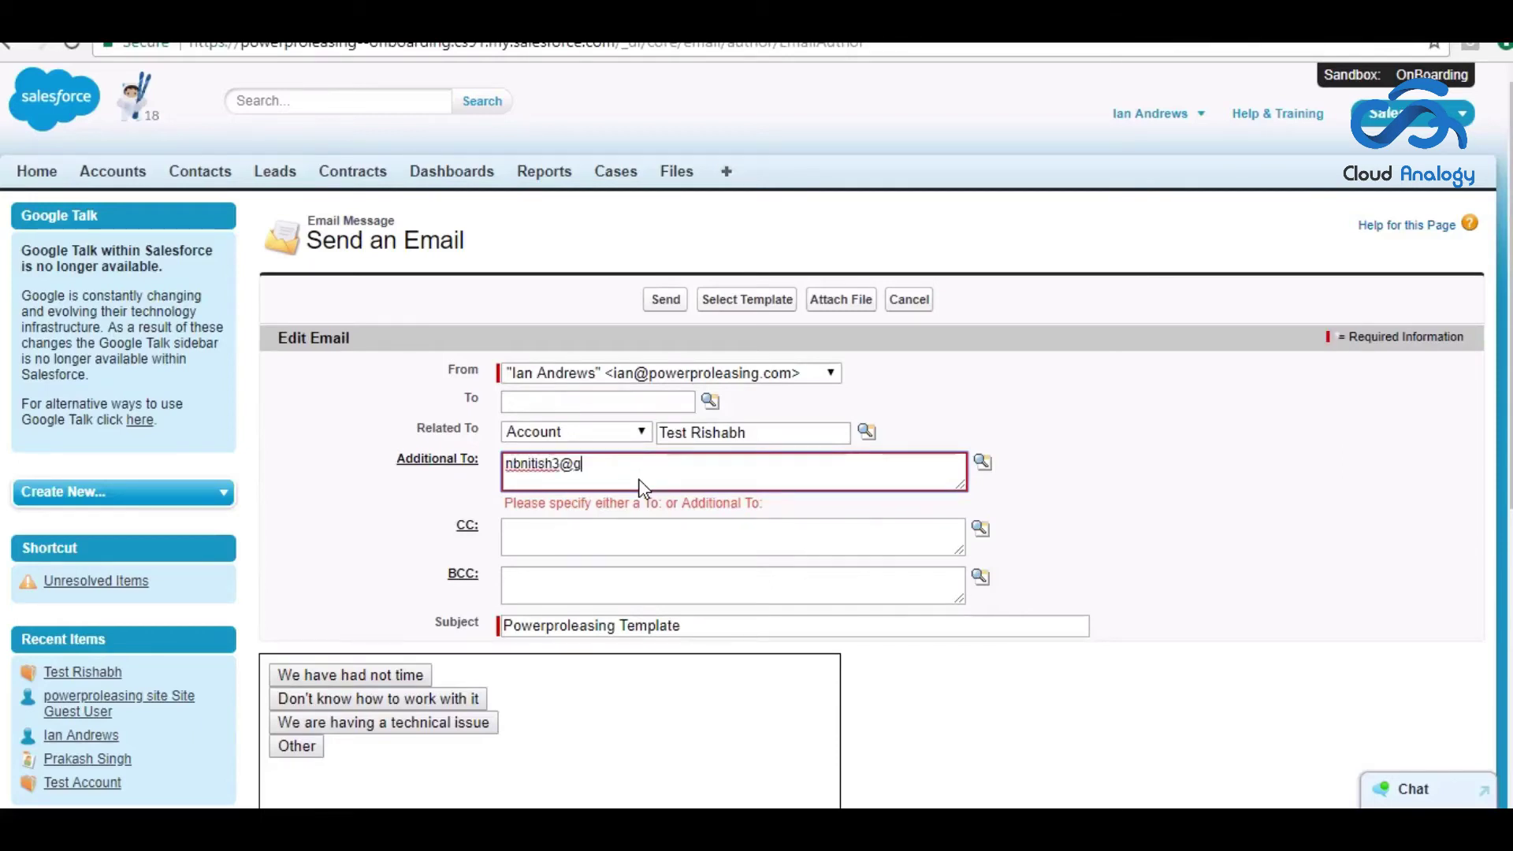
pyautogui.click(666, 300)
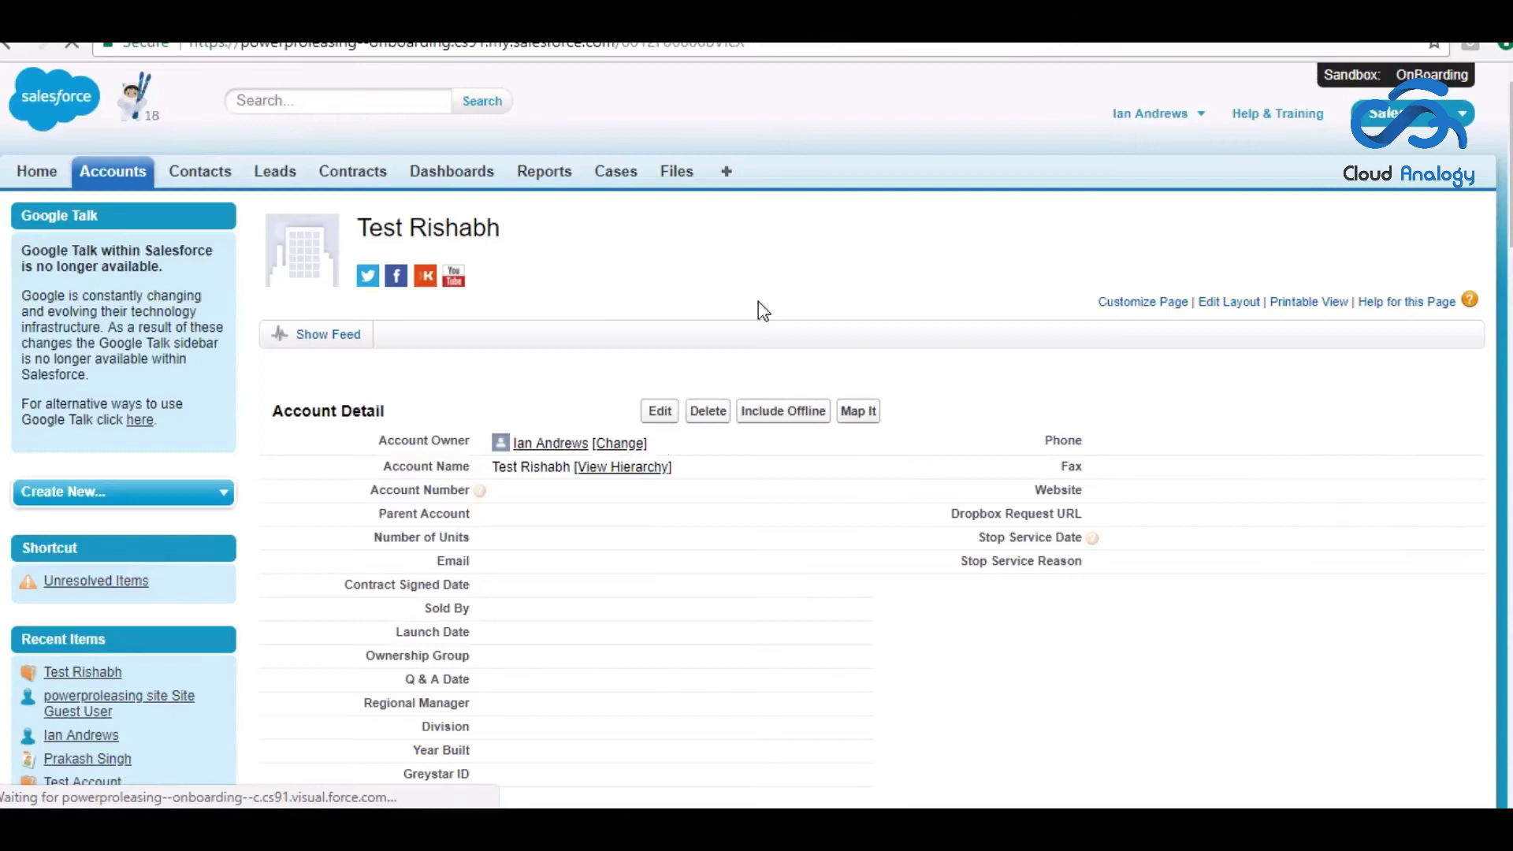
# - Open Gmail in a new tab and open the received Powerproleasing Template email
pyautogui.hotkey('ctrl', 't')
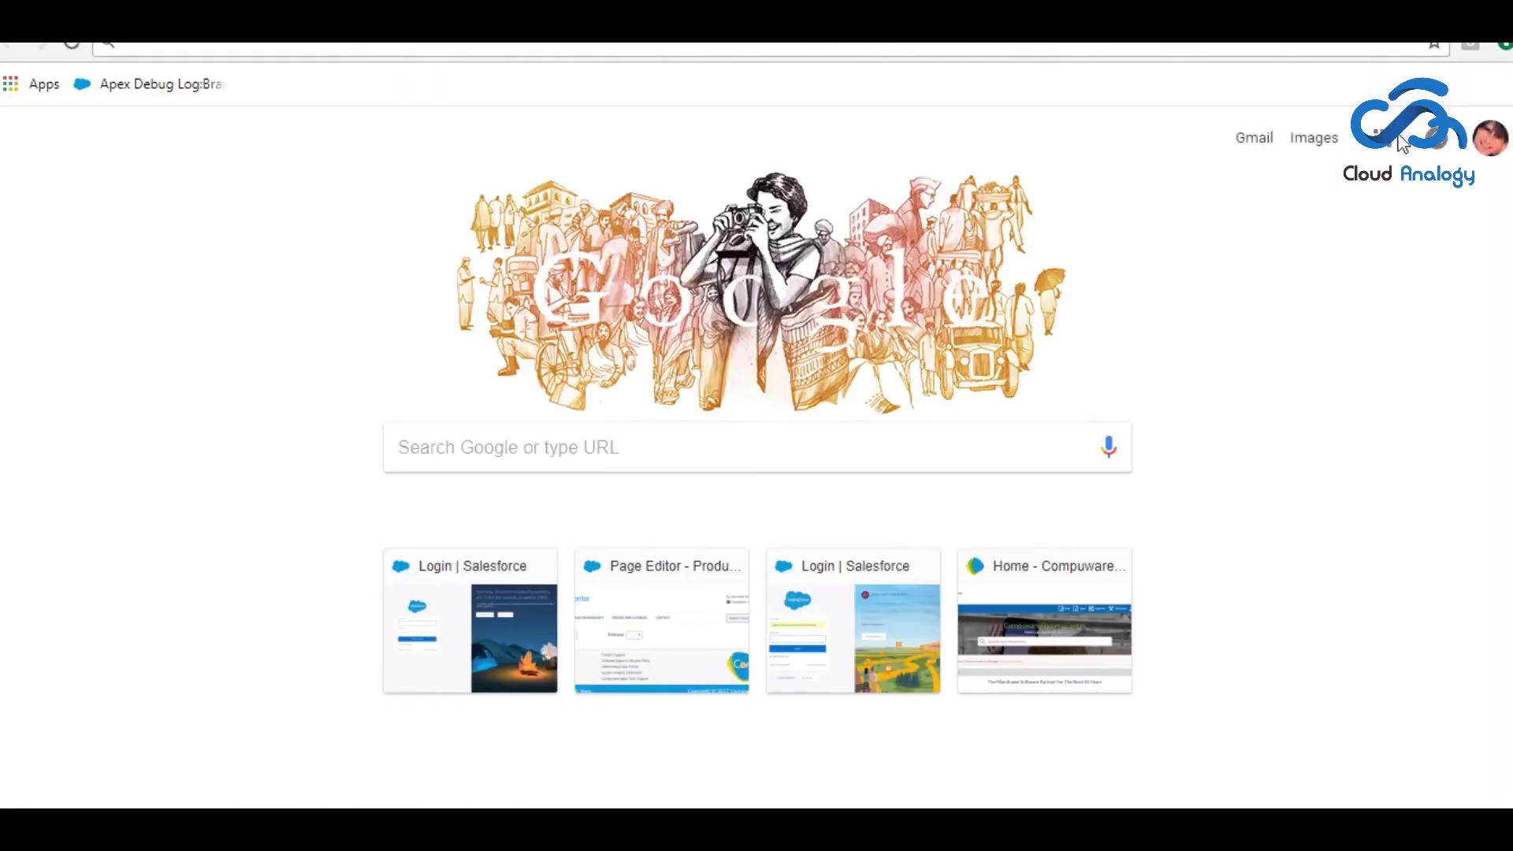
pyautogui.click(1253, 140)
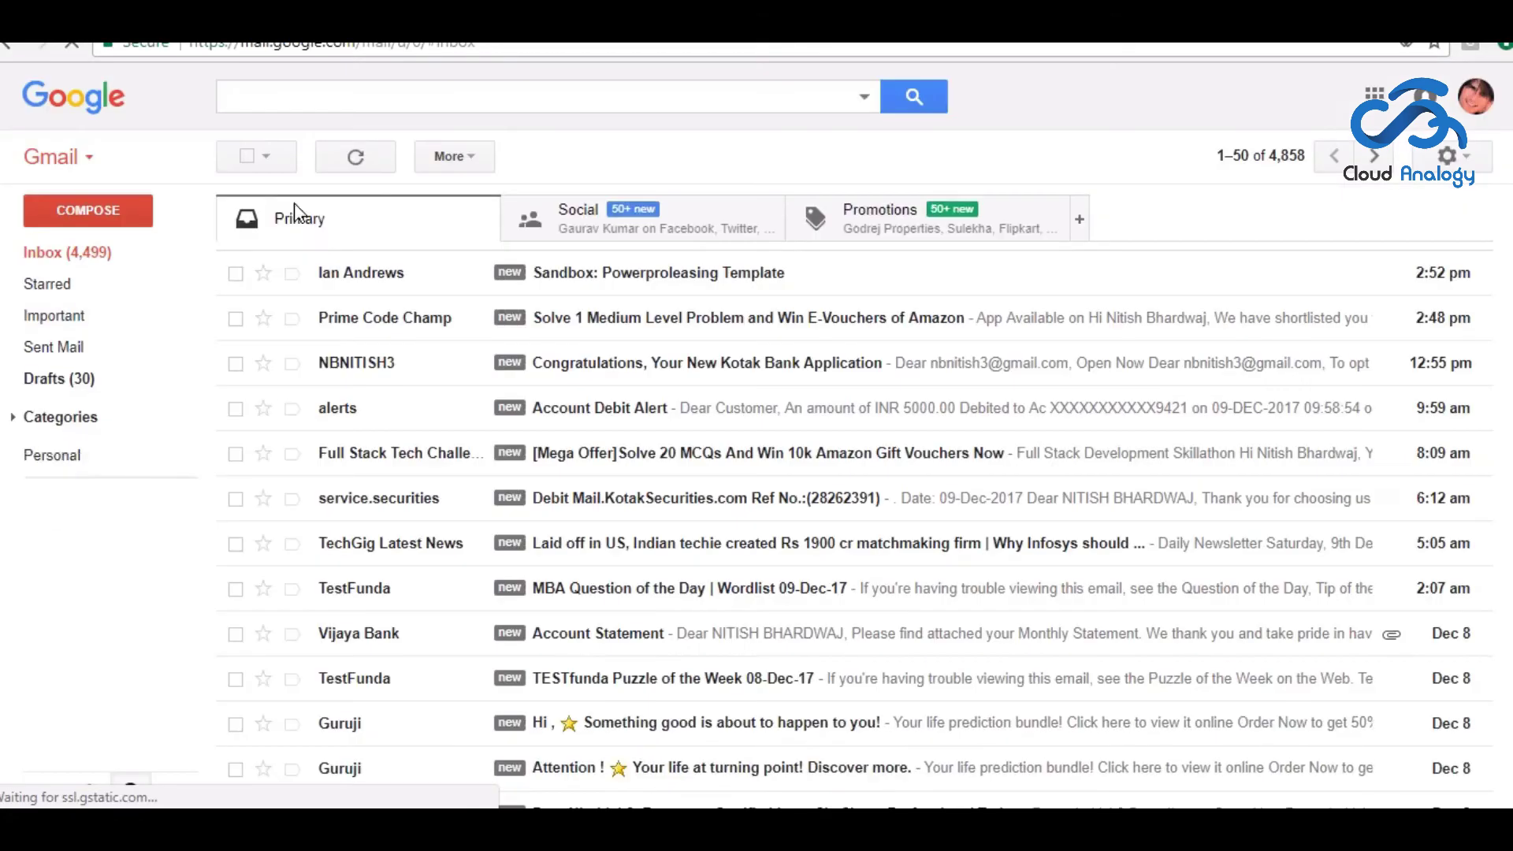
pyautogui.click(392, 281)
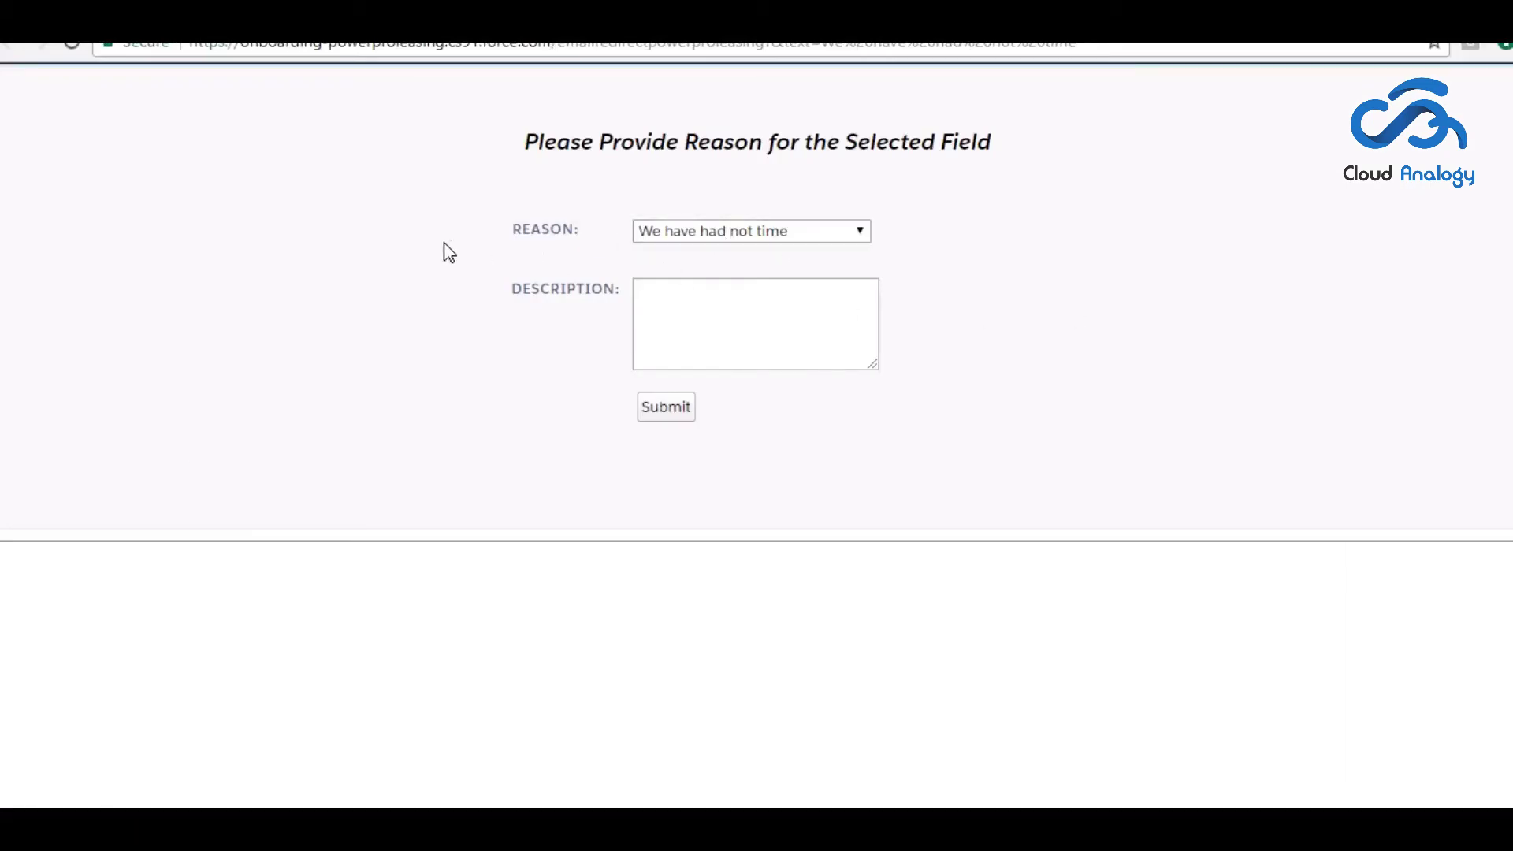
# - Describe the reason as 'I was busy in my friends marriage', submit, and dismiss the thank-you message
pyautogui.click(698, 316)
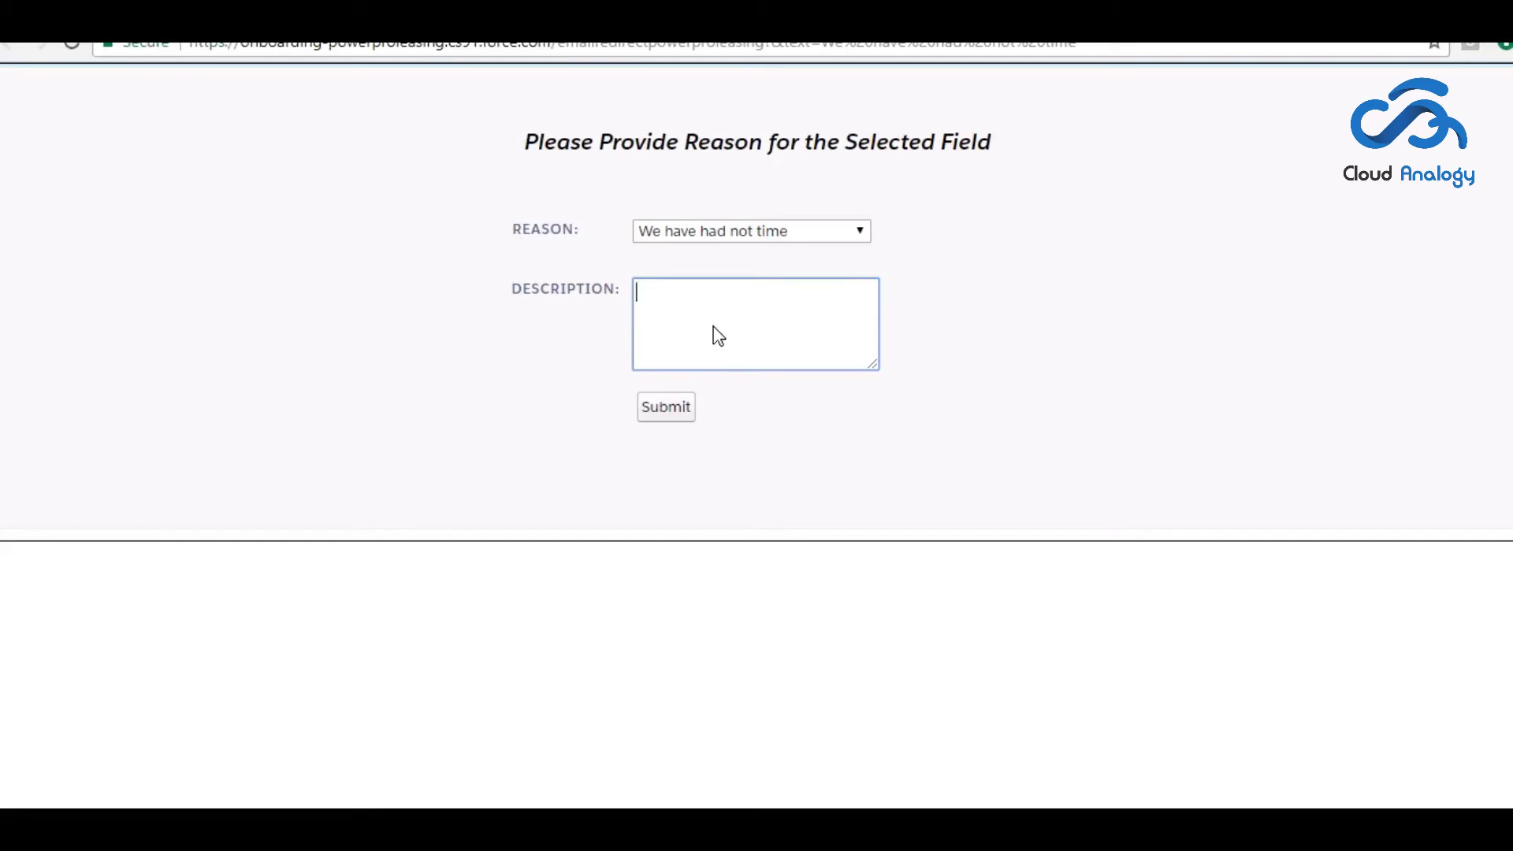
pyautogui.write('I was busy in my friends marriage')
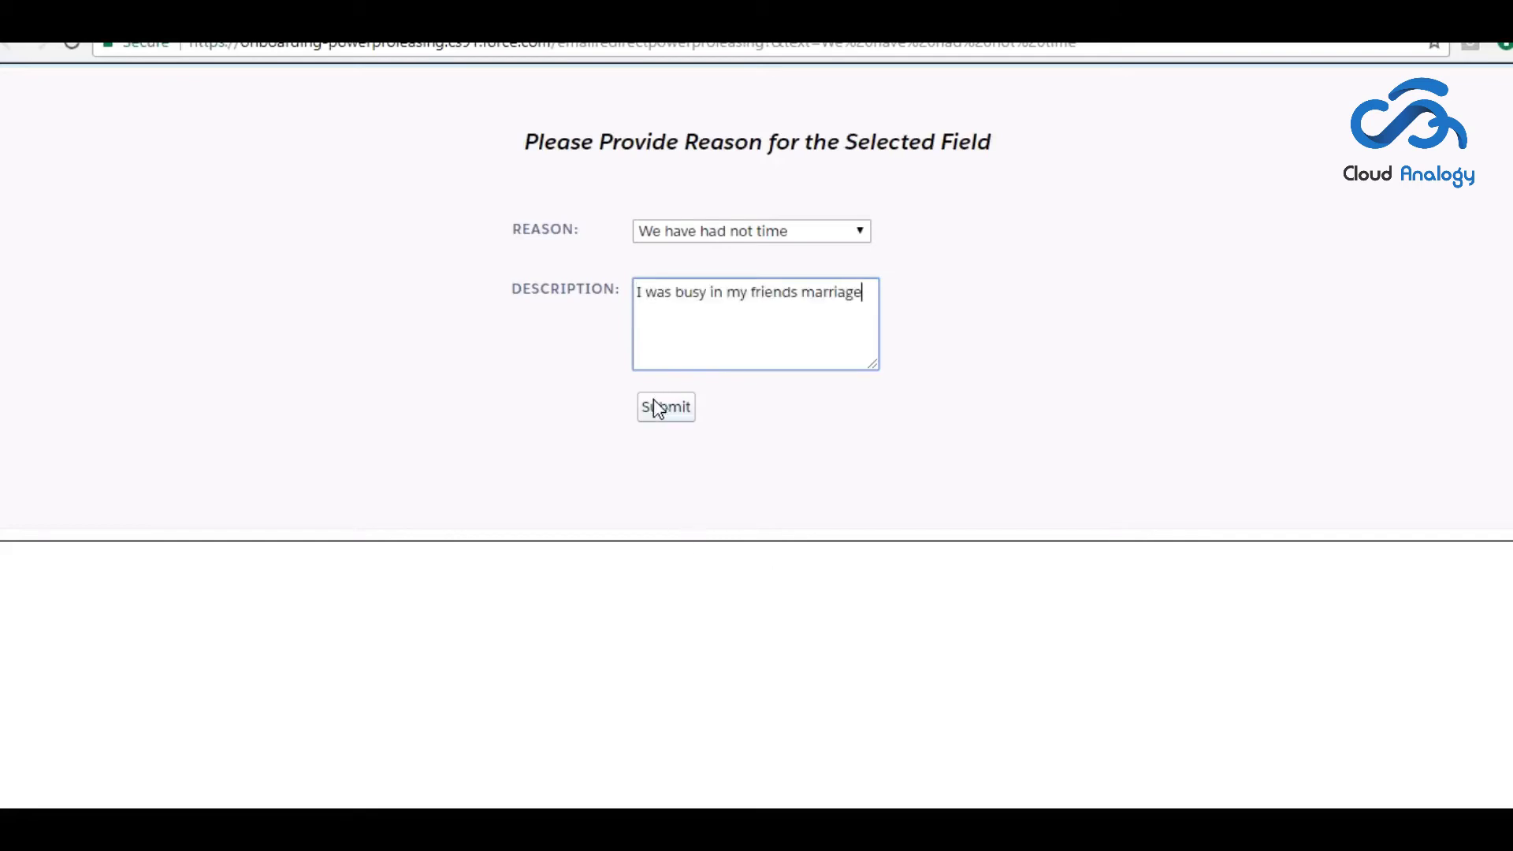
pyautogui.click(654, 402)
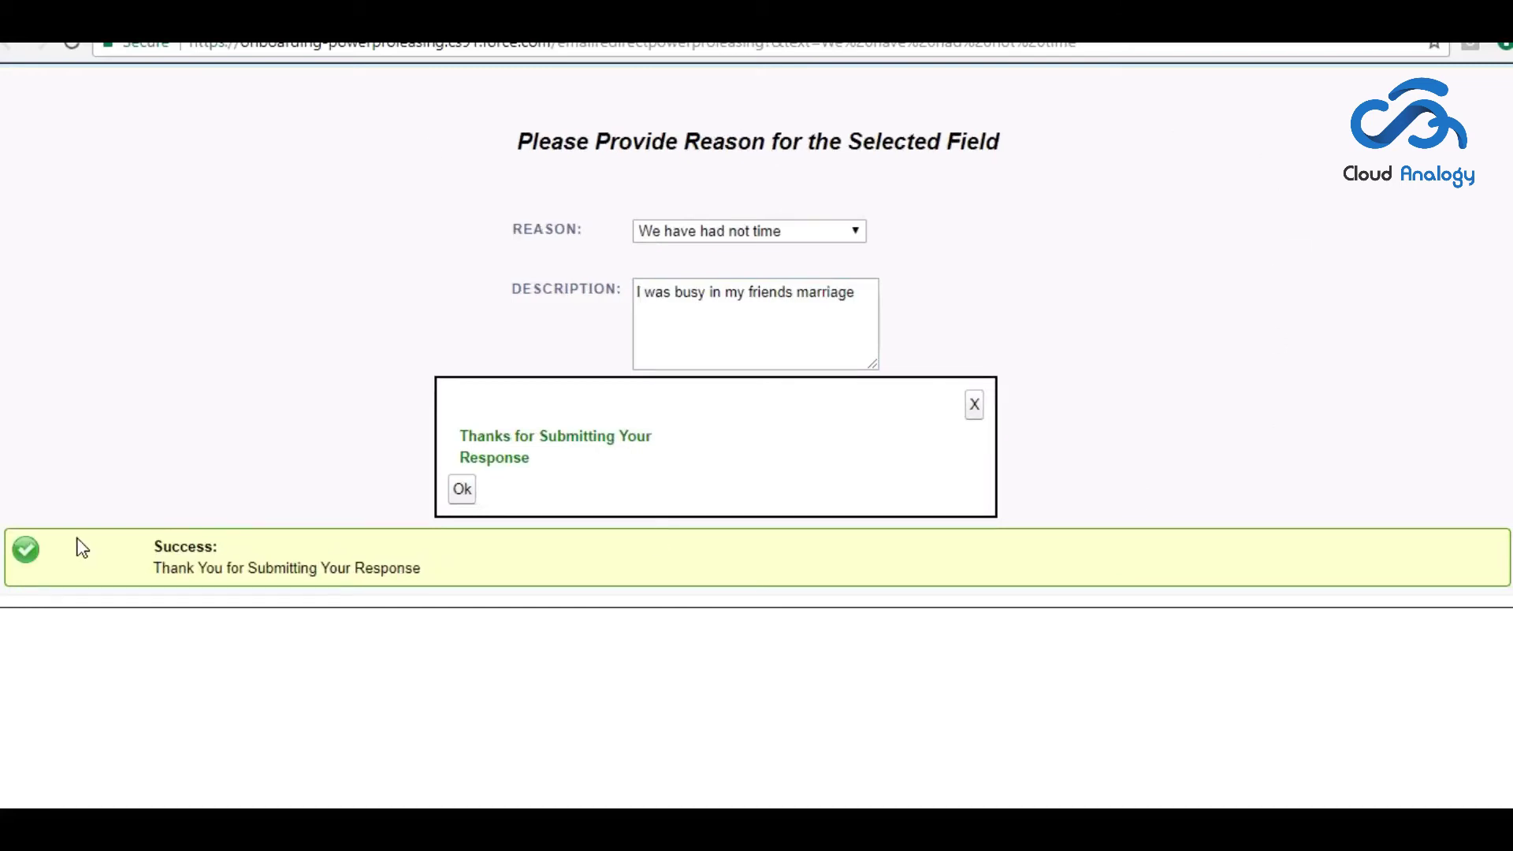
pyautogui.click(462, 490)
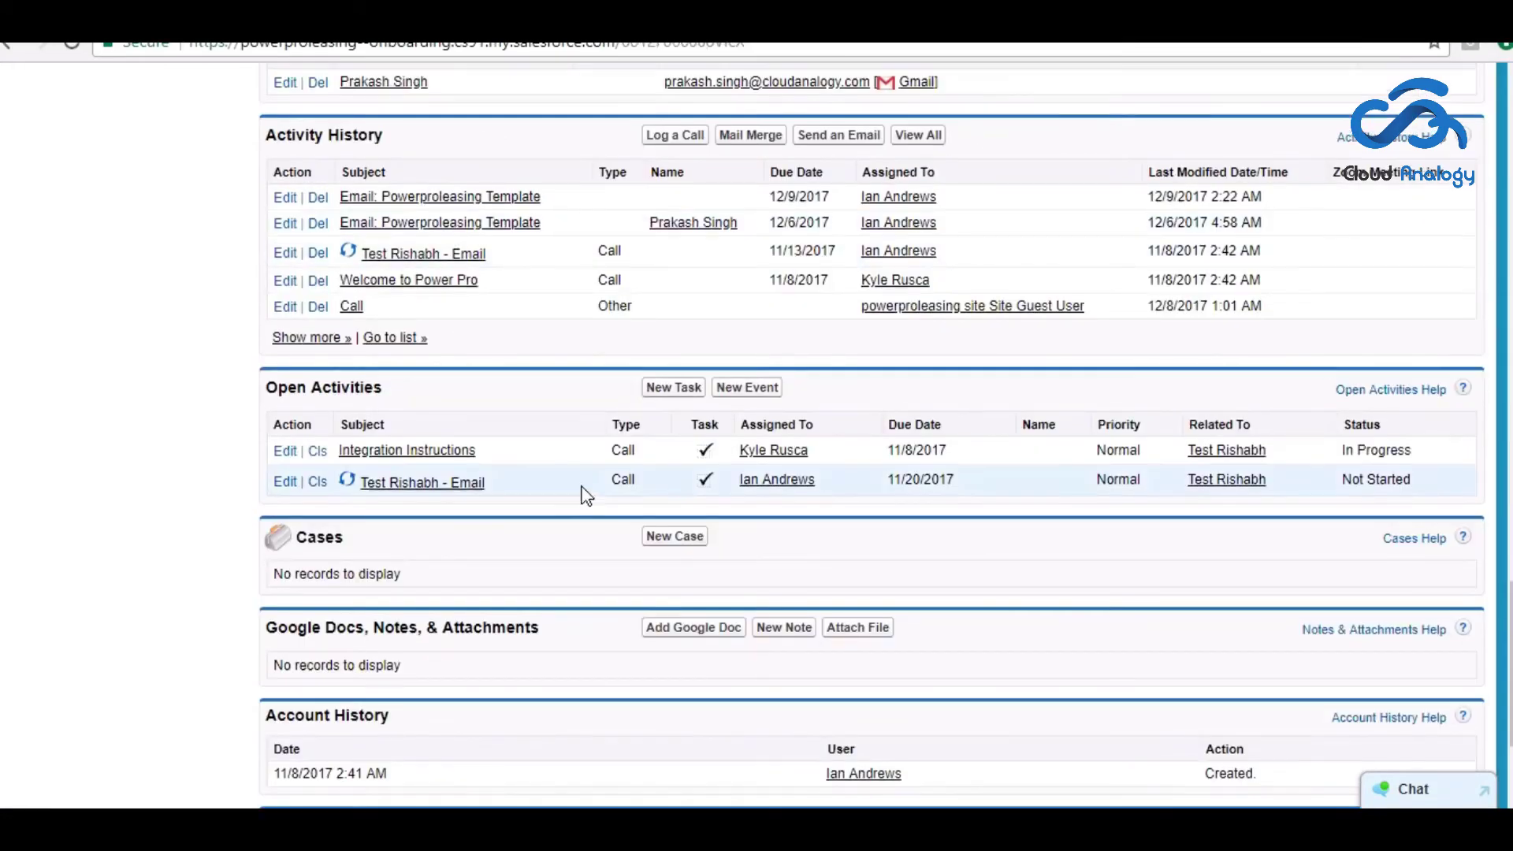
# - Review the account's task chart and Activity History, then open the full Activity History list
pyautogui.scroll(6, 583, 495)
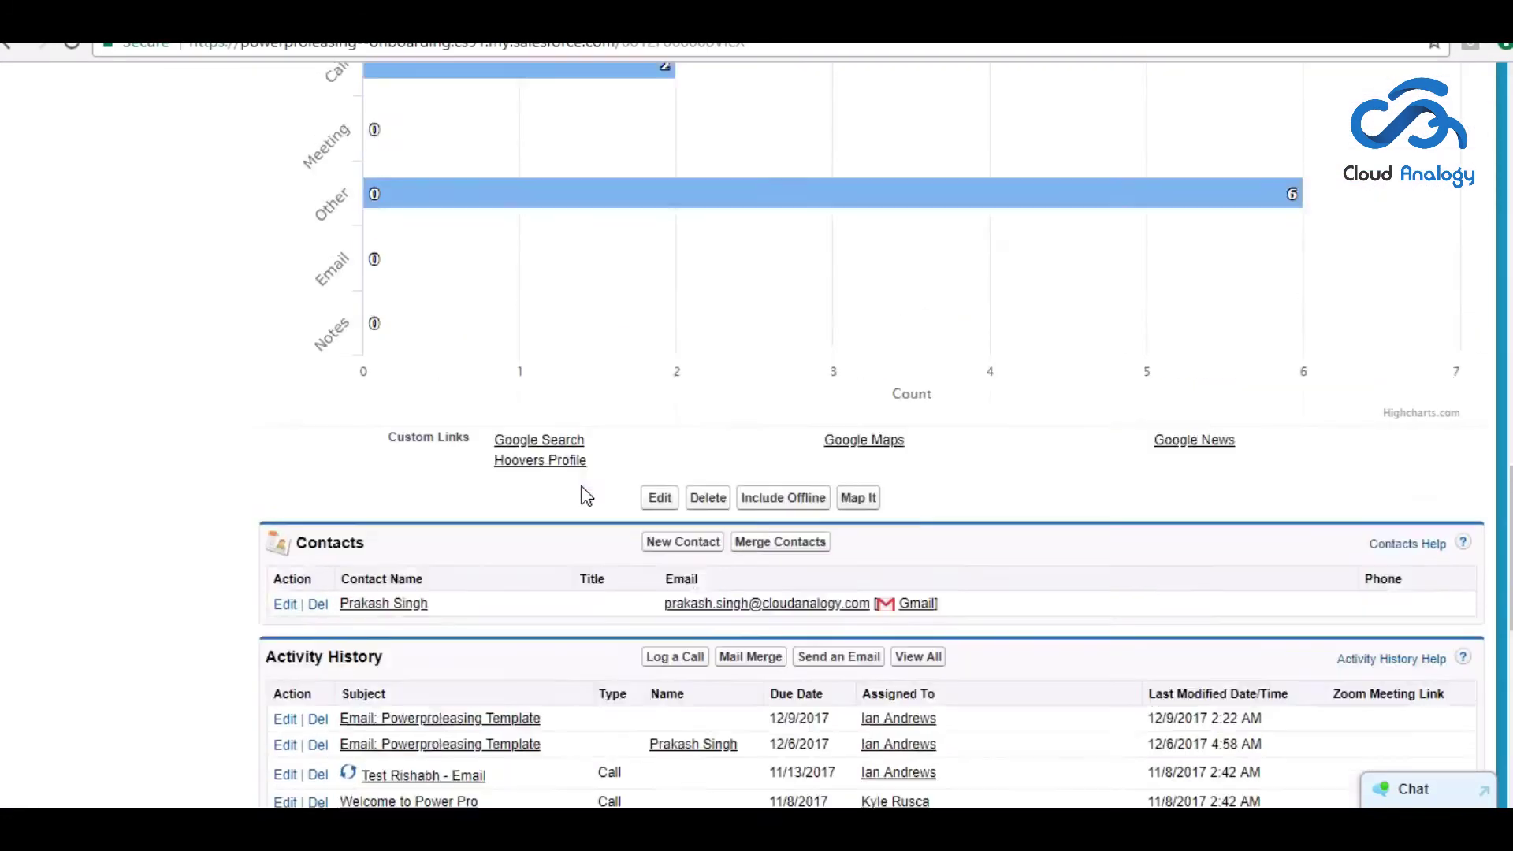
pyautogui.scroll(2, 587, 495)
pyautogui.moveTo(418, 344)
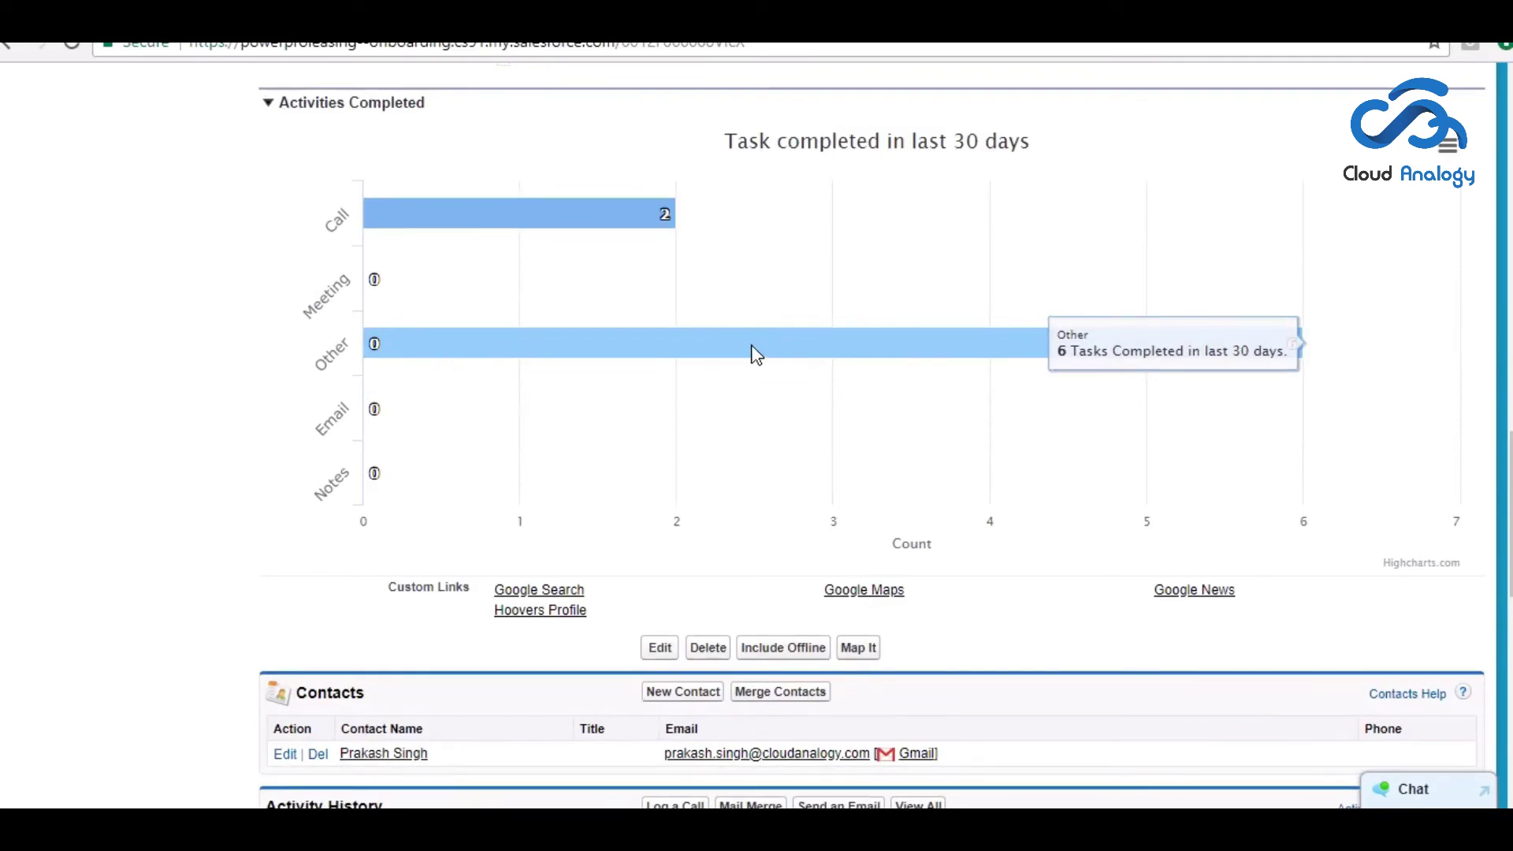
pyautogui.scroll(-7, 630, 422)
pyautogui.scroll(2, 808, 587)
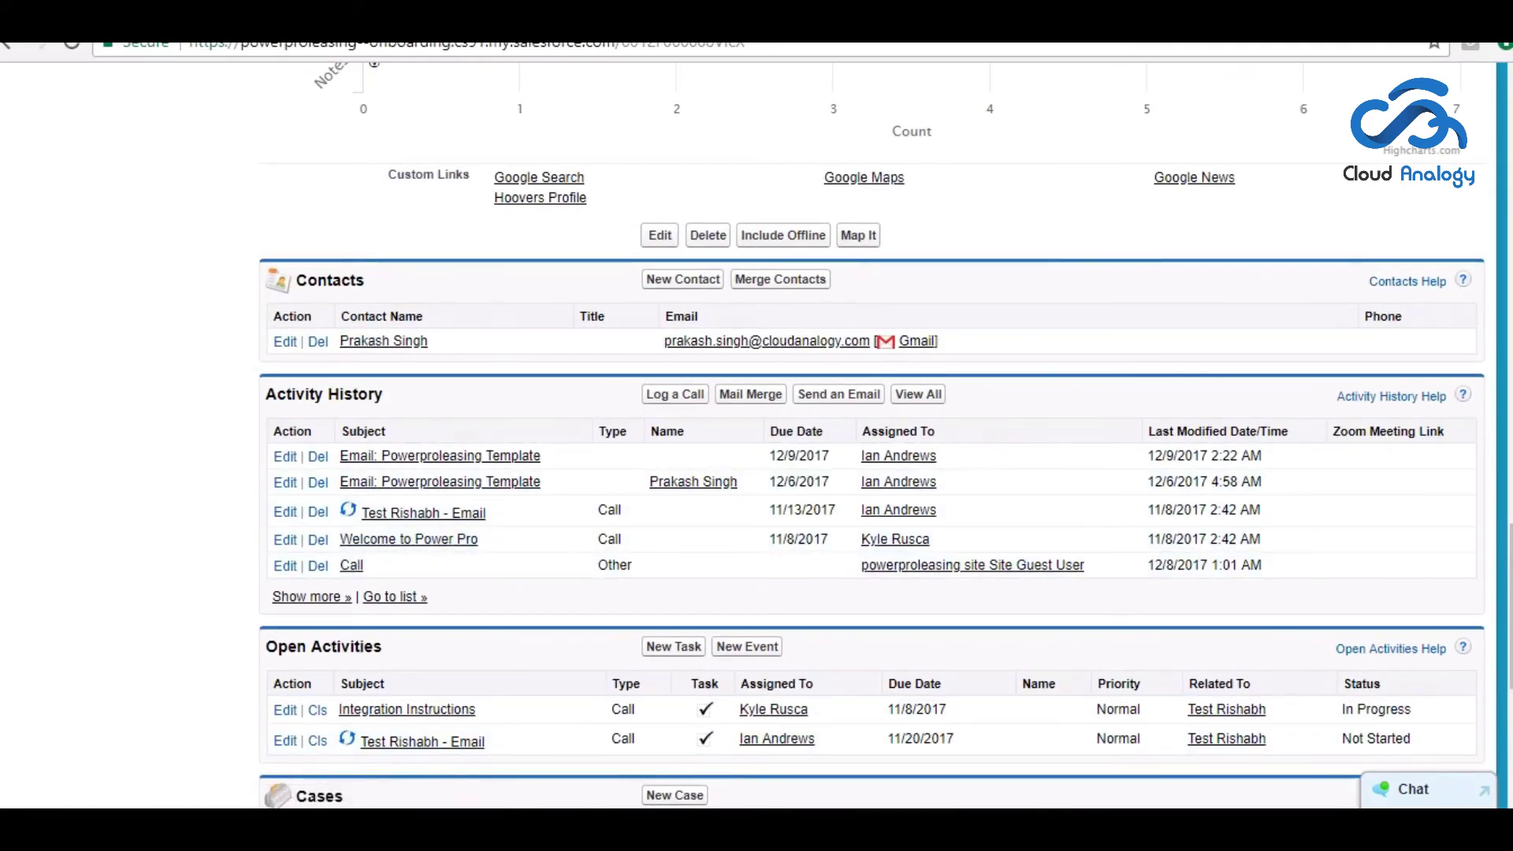
pyautogui.click(352, 565)
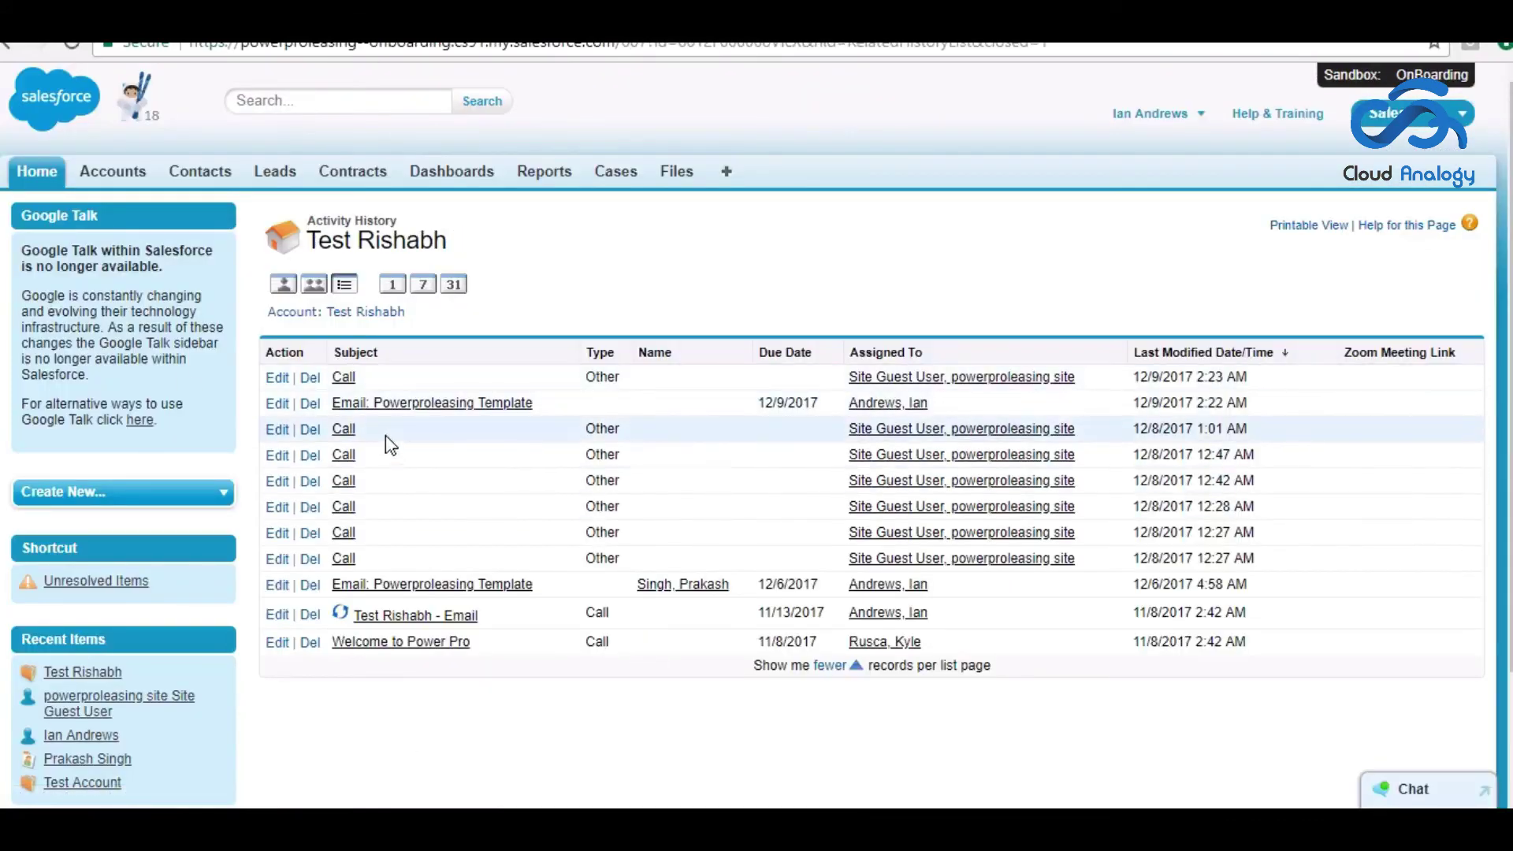
# - Open the top Call task and review its reason, comment and Completed status
pyautogui.click(345, 378)
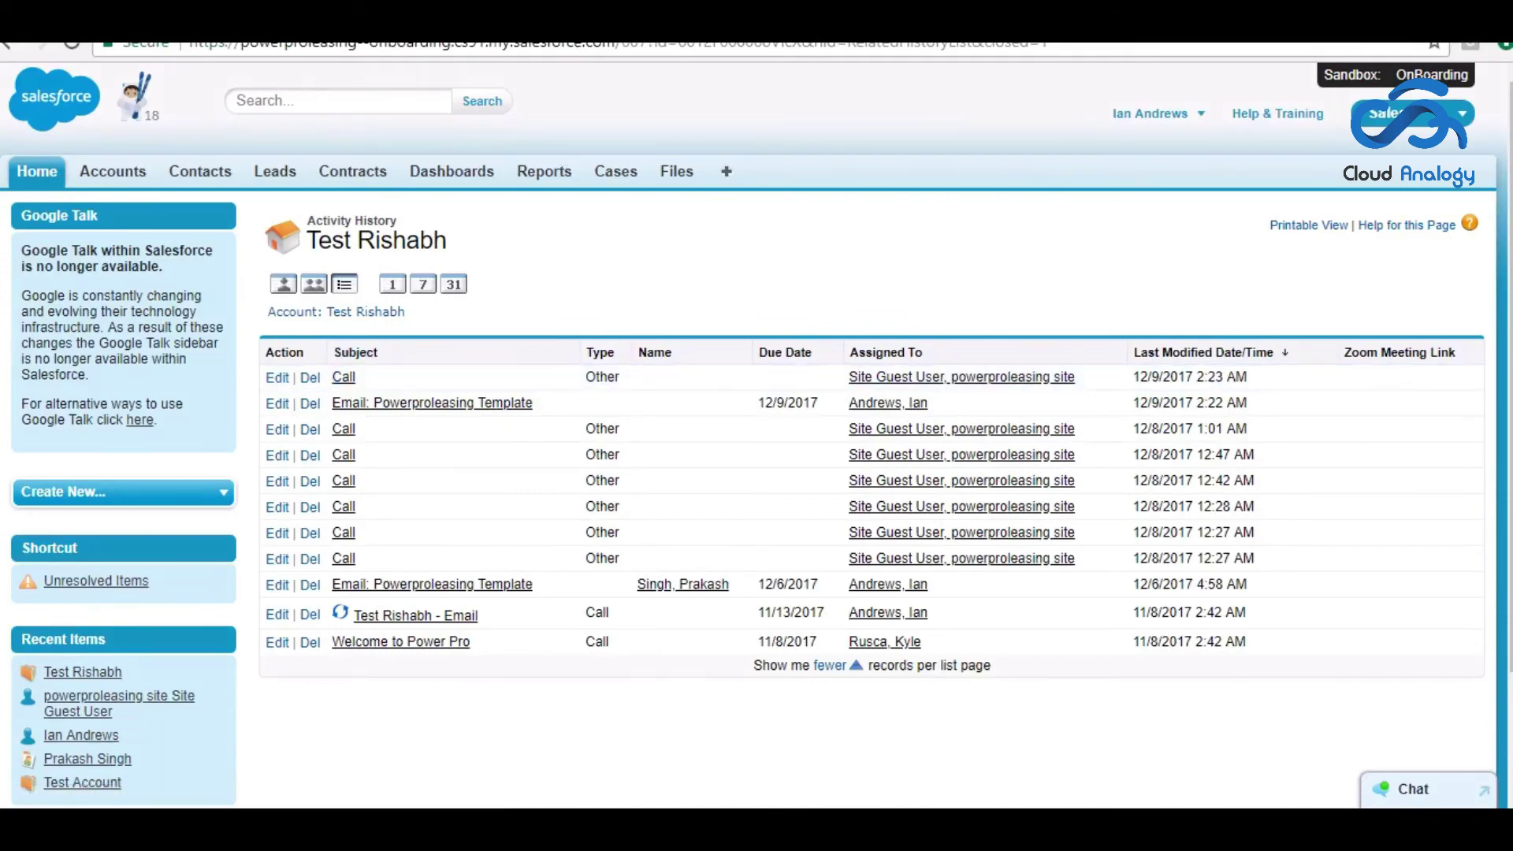
pyautogui.scroll(-2, 1100, 423)
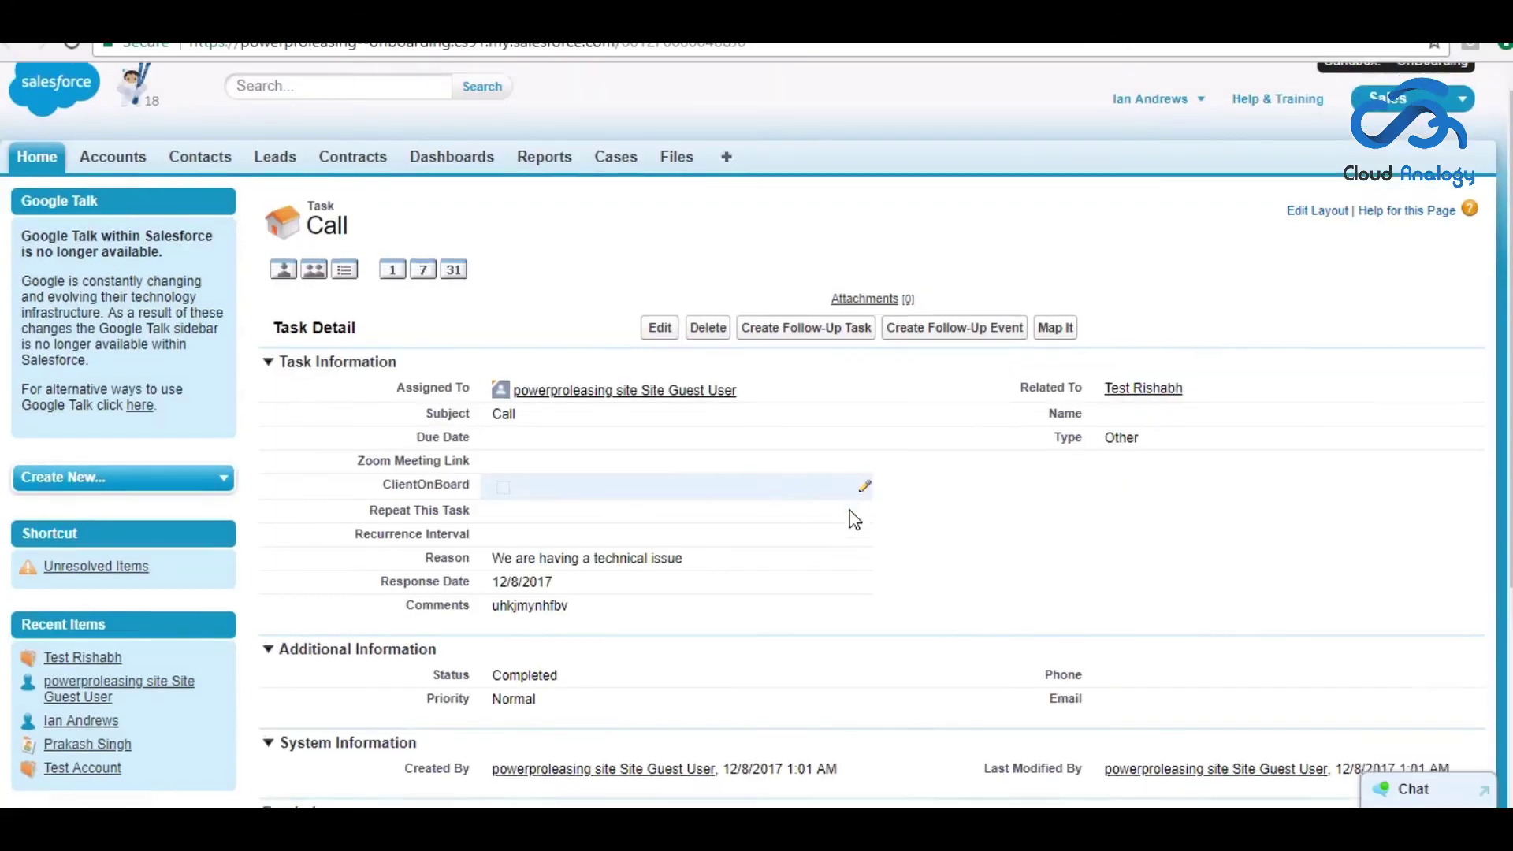
pyautogui.scroll(-3, 788, 473)
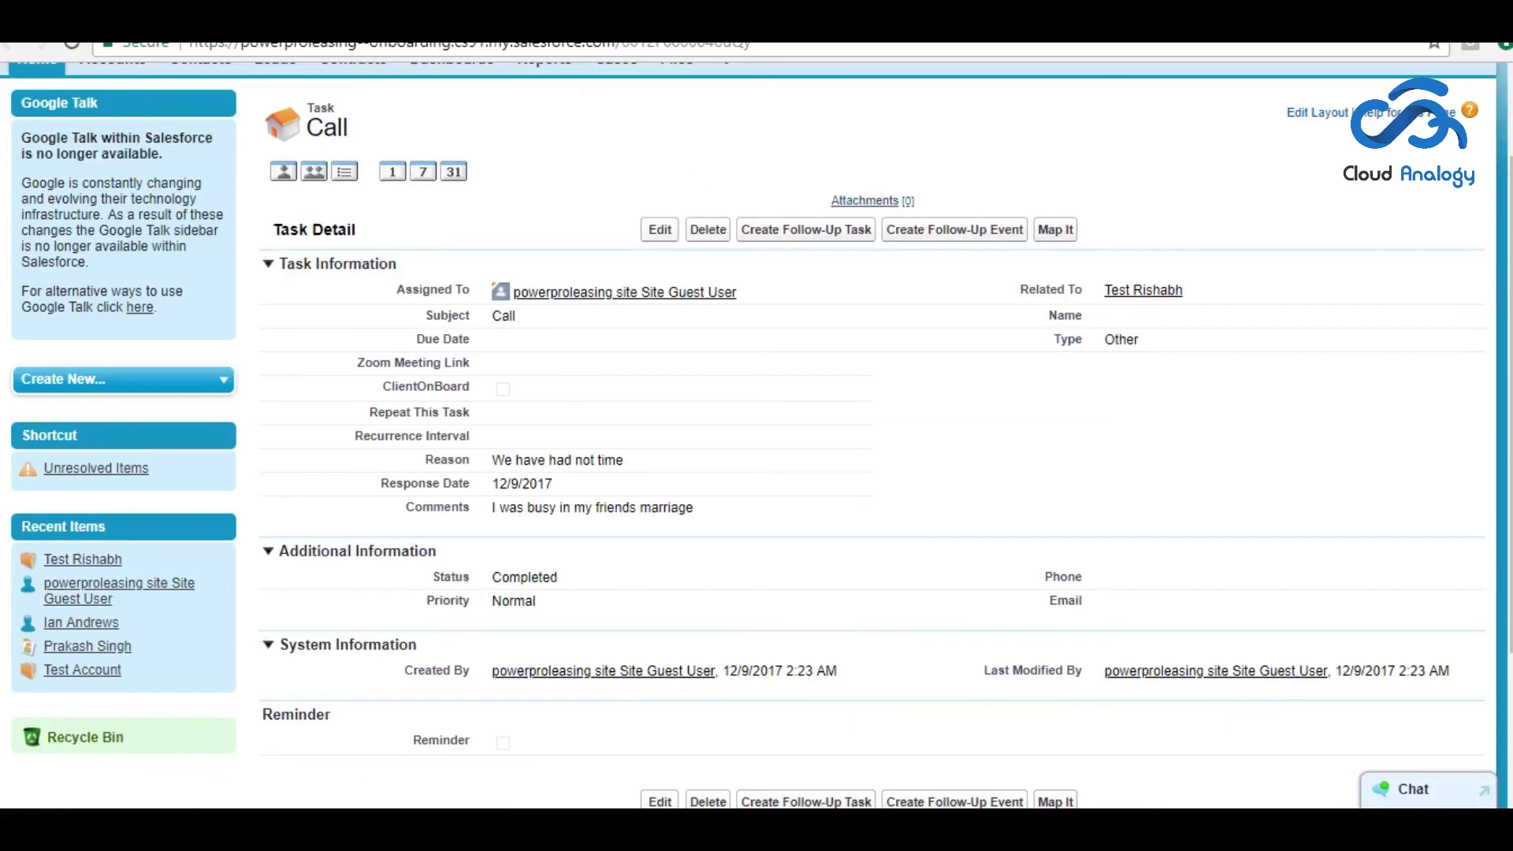
# - Return through the Activity History list to the test account's detail page via its Account link
pyautogui.hotkey('alt', 'Left')
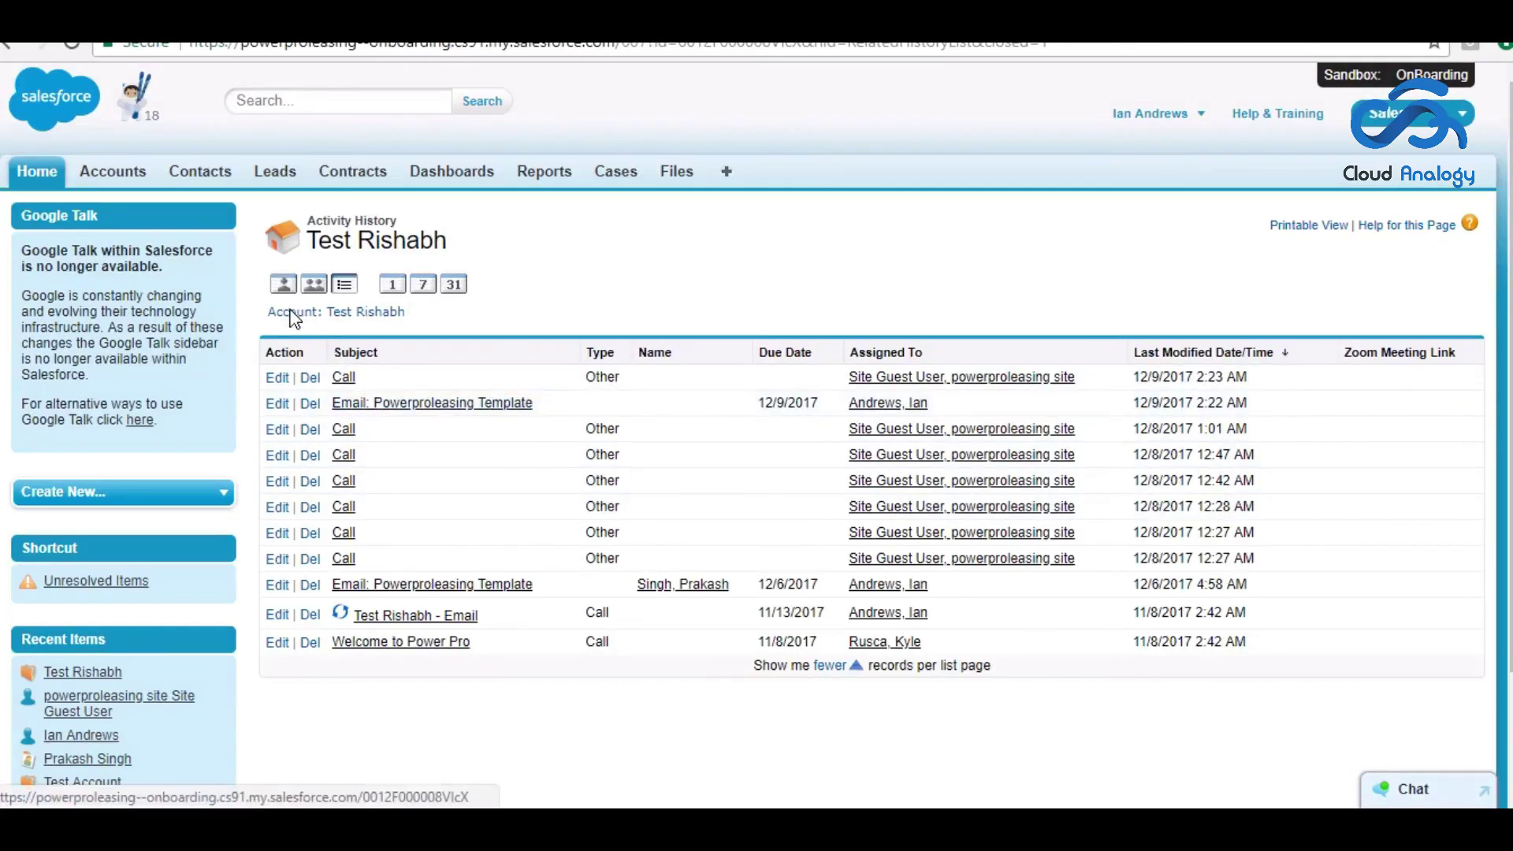
pyautogui.click(293, 315)
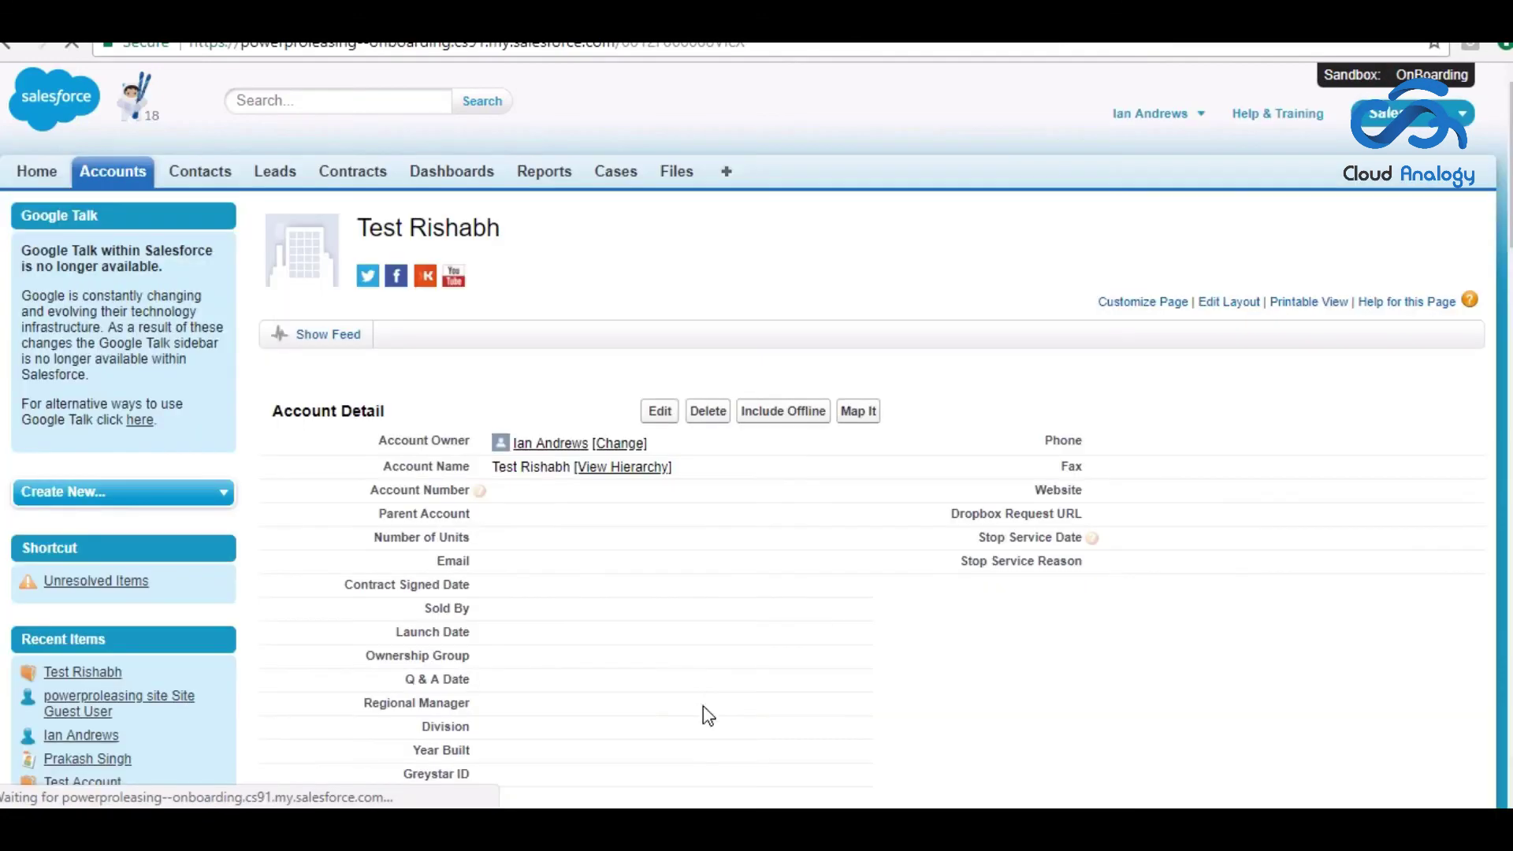